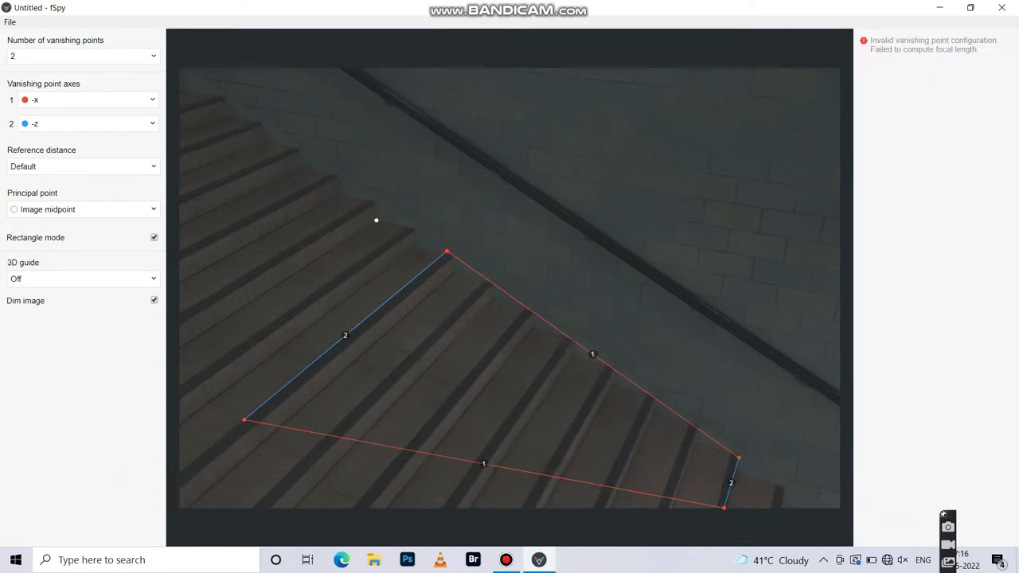
Set vanishing point 2 to the -y axis in fSpy
click(88, 123)
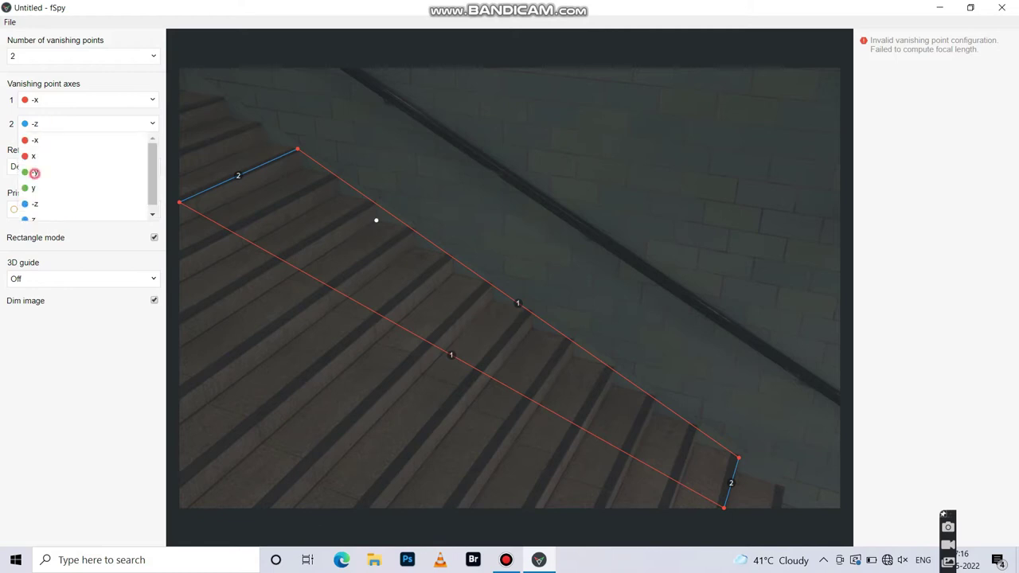
click(48, 177)
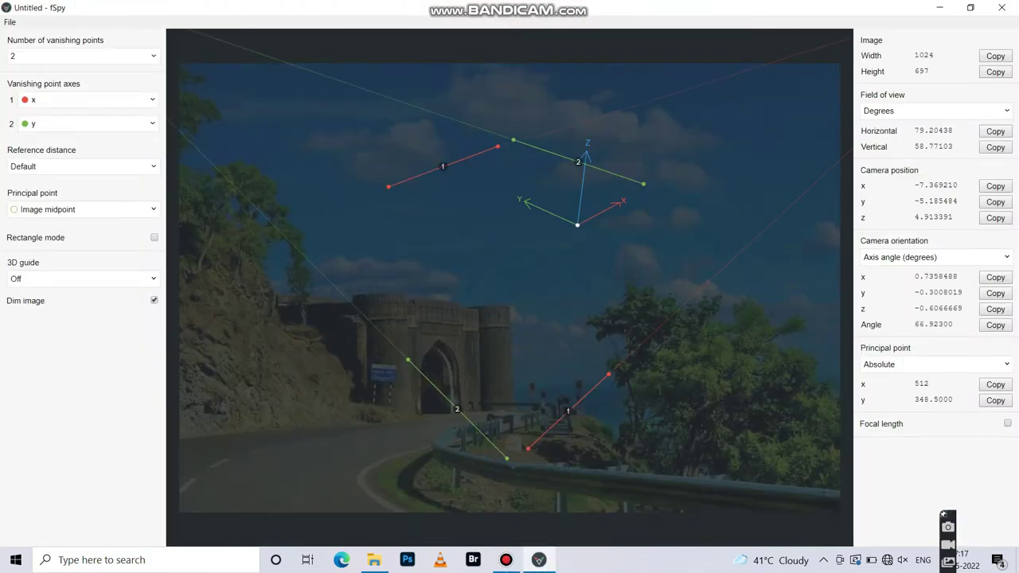
Align vanishing lines 1 and 2 with the gate and wall edges, showing the xy grid floor guide
drag(388, 186, 420, 320)
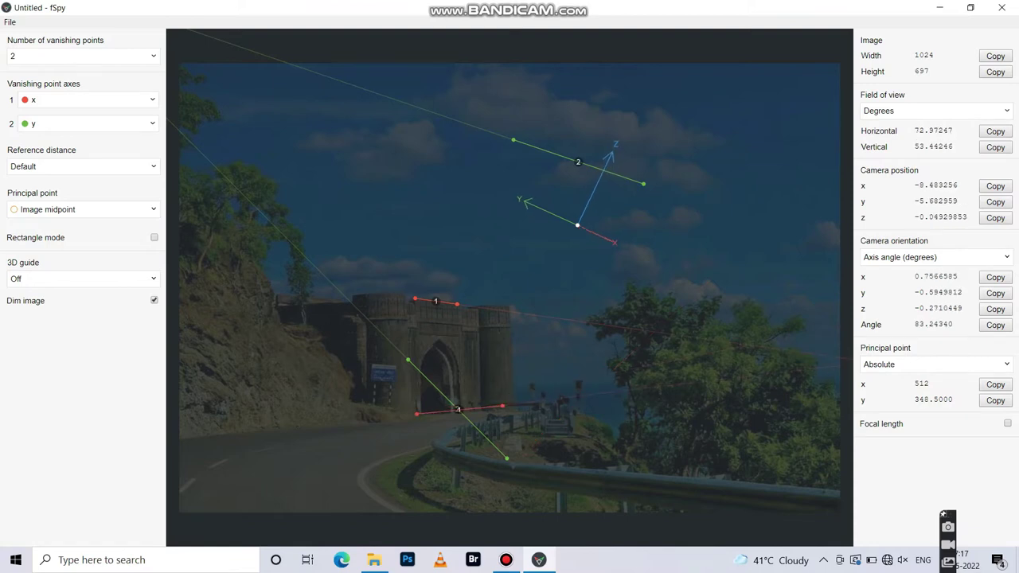
click(79, 279)
click(46, 322)
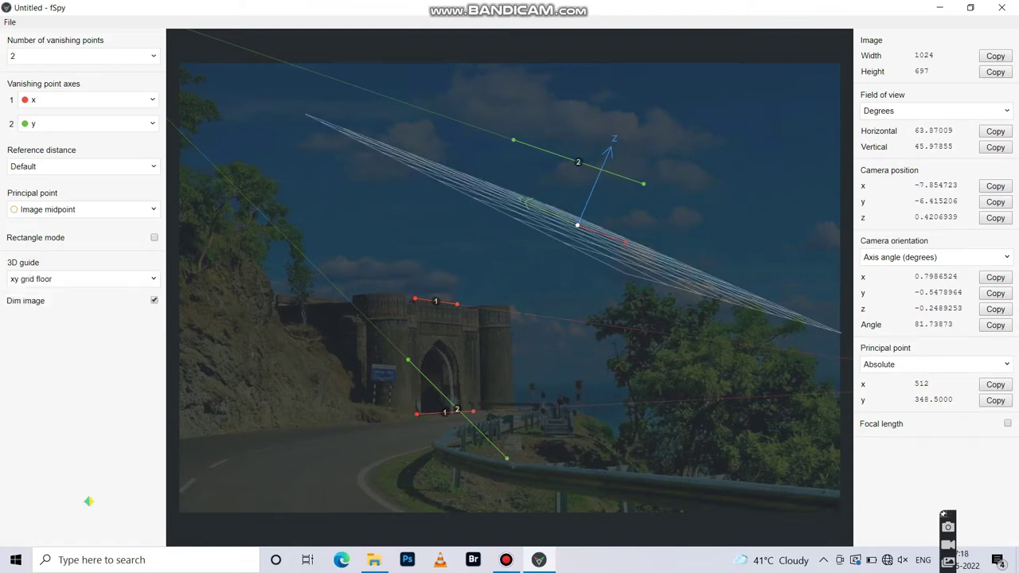
drag(408, 361, 277, 306)
drag(507, 459, 369, 302)
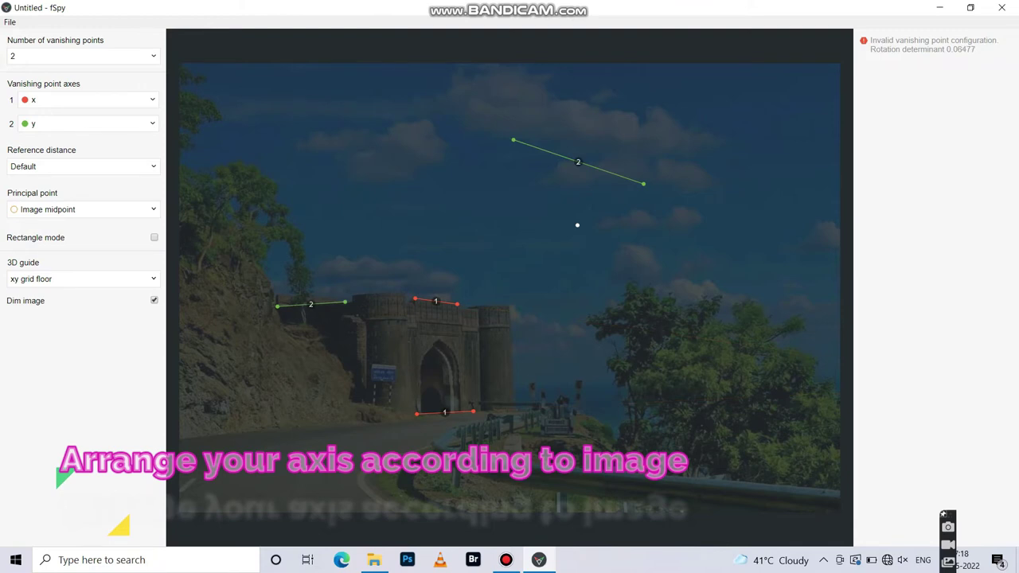
drag(514, 140, 280, 394)
drag(643, 184, 377, 407)
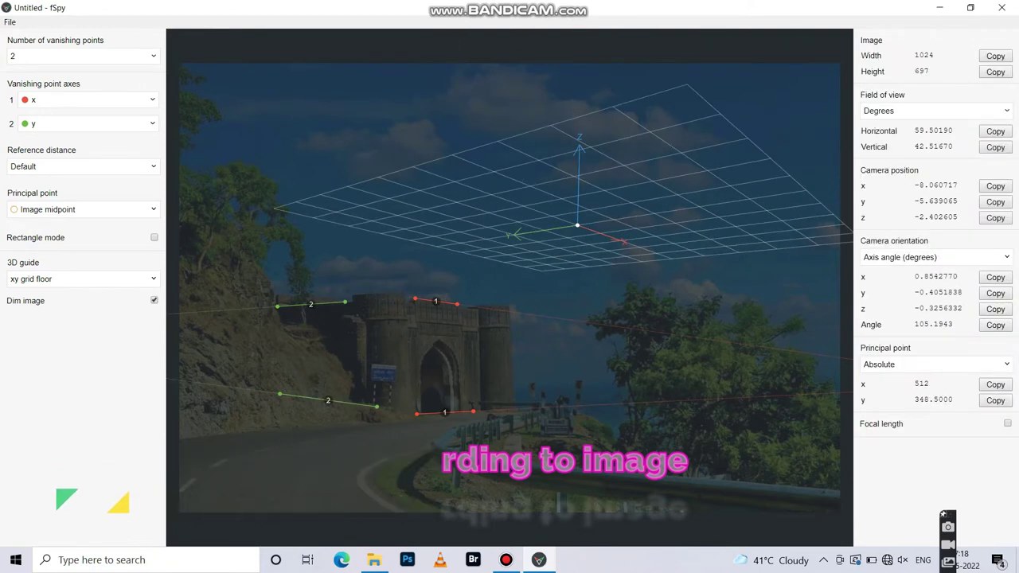
drag(414, 300, 399, 298)
Move the grid origin onto the road and save the fSpy project
mouse_move(577, 225)
mouse_down()
mouse_move(361, 479)
mouse_move(448, 420)
mouse_up()
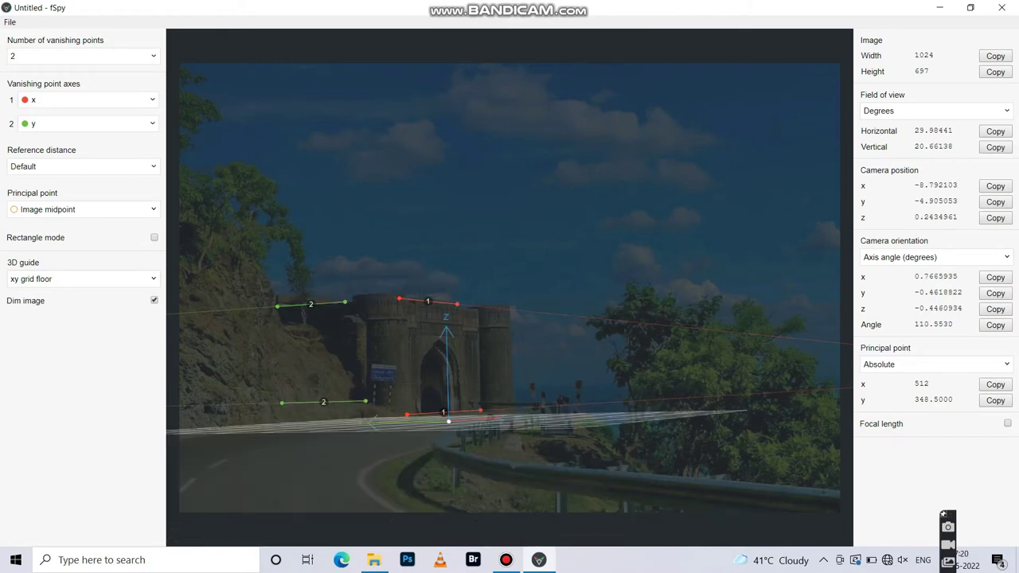
click(9, 21)
click(24, 131)
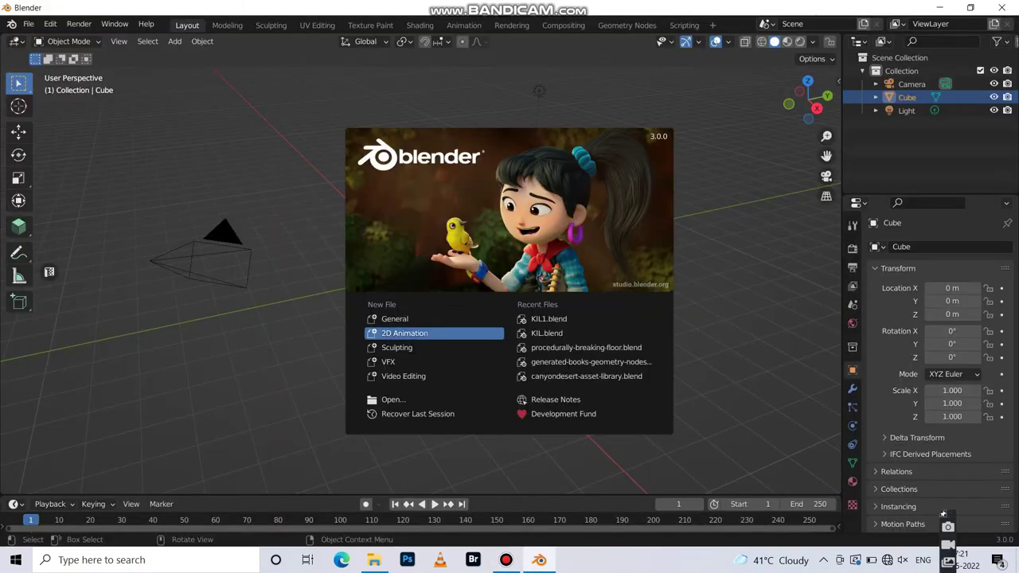
Delete the default cube and camera, import fort.fspy from the Desktop, and view through its camera
key(Delete)
click(211, 259)
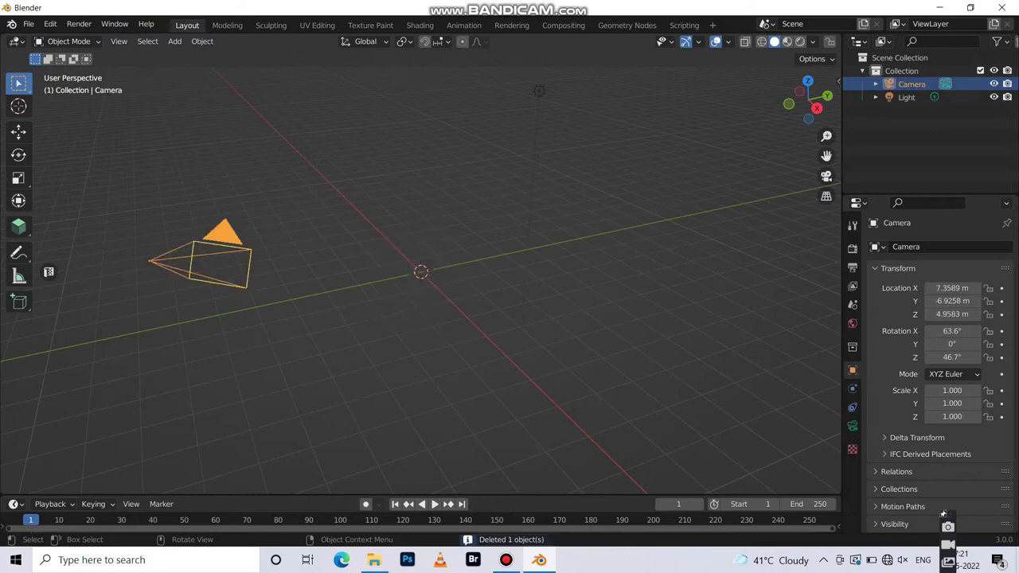
click(28, 24)
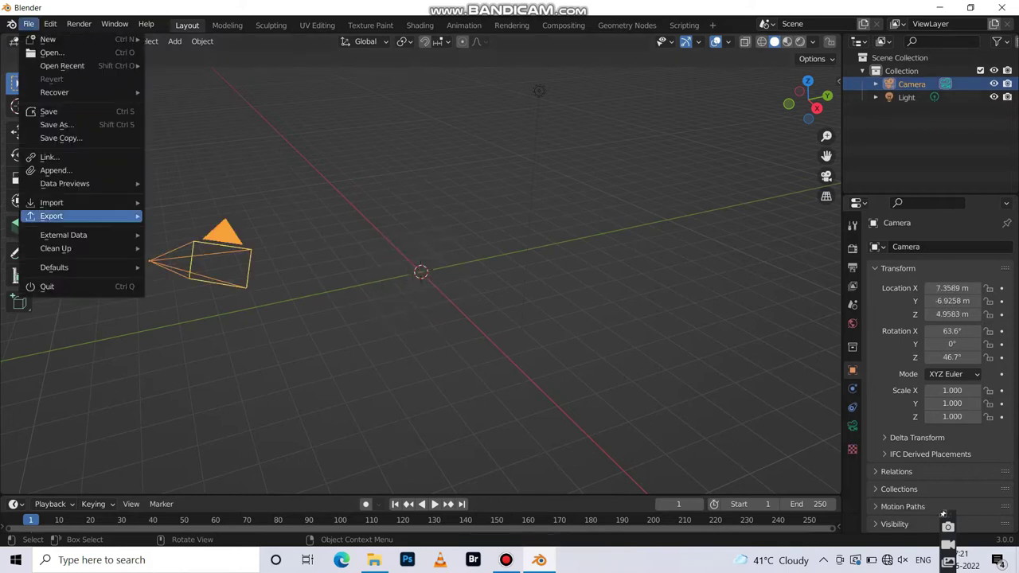
mouse_move(52, 202)
click(185, 375)
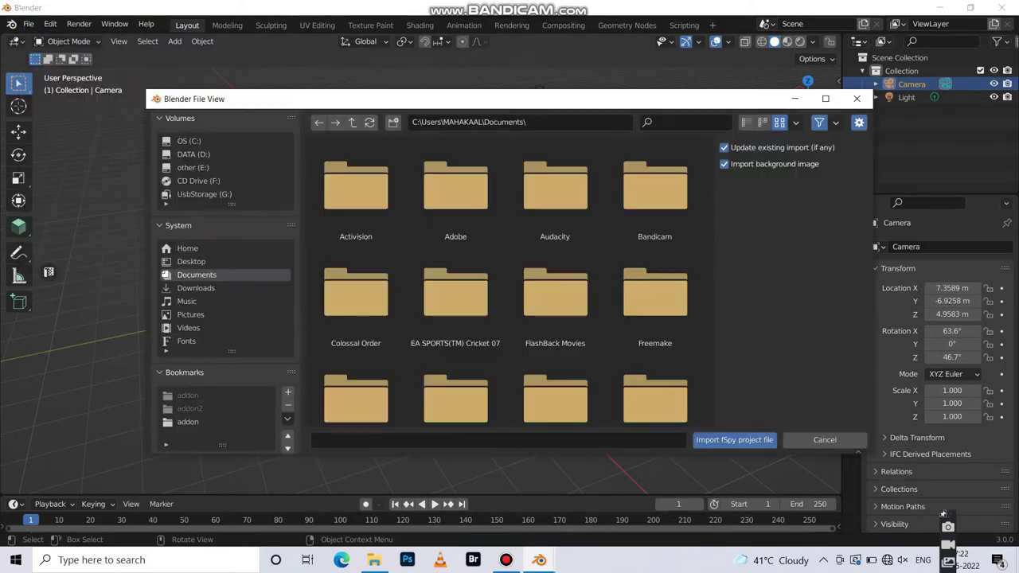
click(192, 261)
click(455, 298)
key(Return)
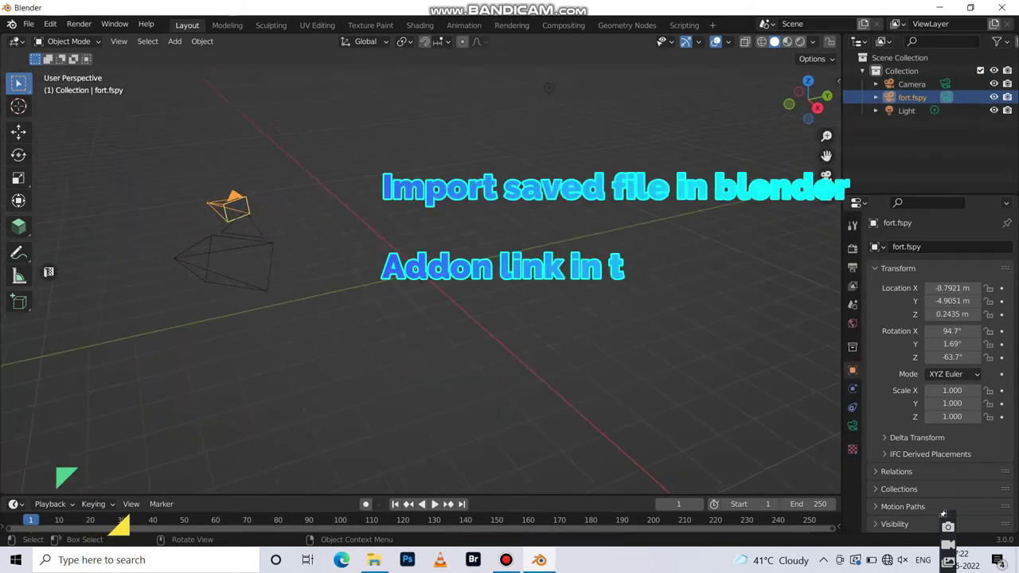
key(Delete)
key(KP_0)
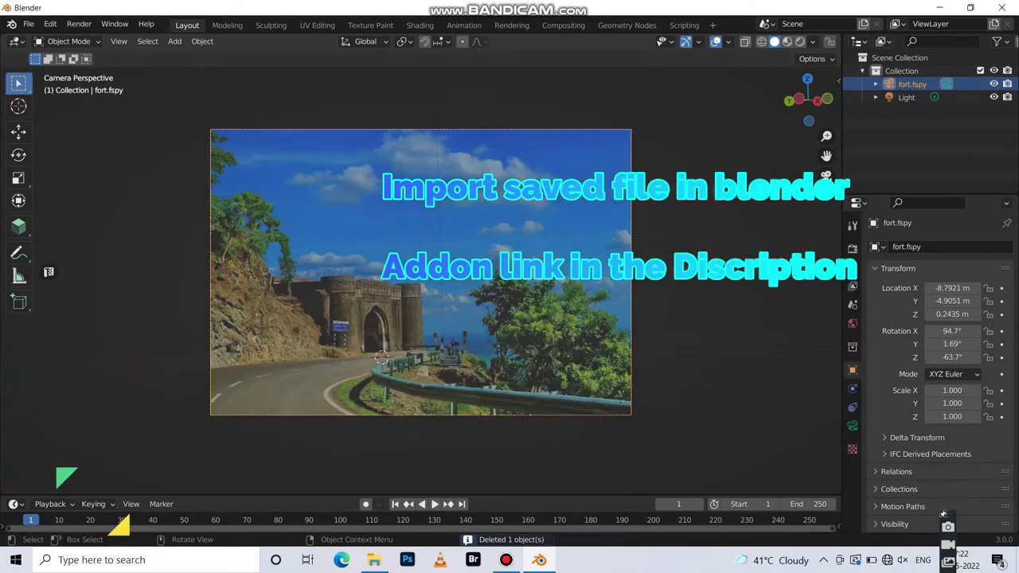
Frame the camera view and add a new plane to the scene
key(n)
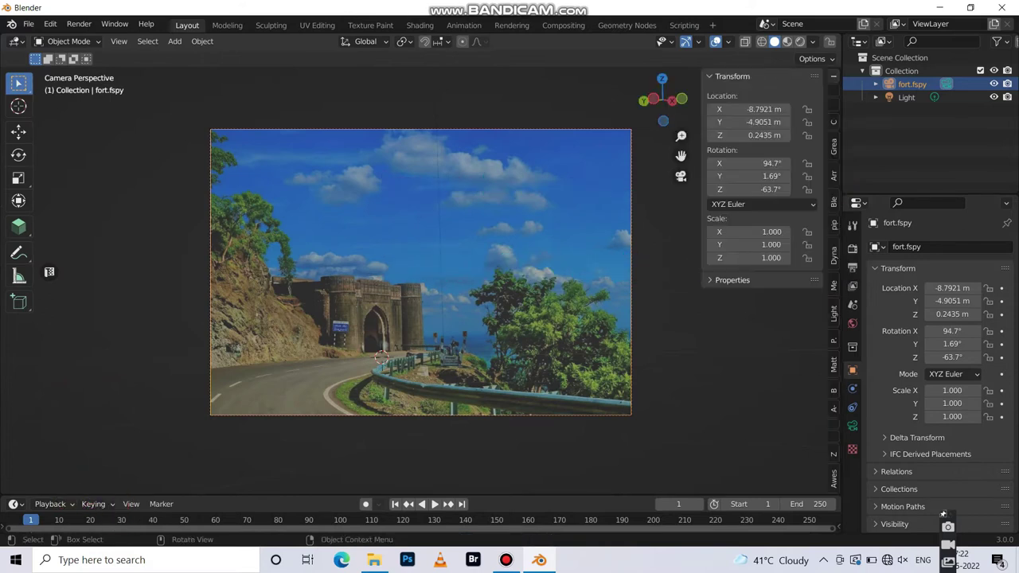
key(n)
scroll(355, 339, up, 3)
scroll(355, 339, up, 4)
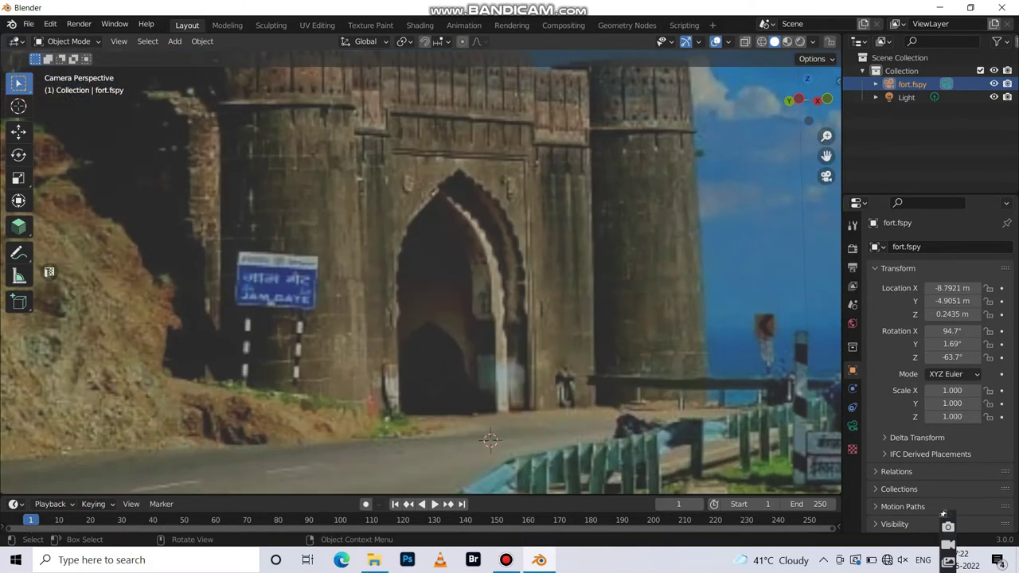
key(Home)
key(shift+a)
click(518, 250)
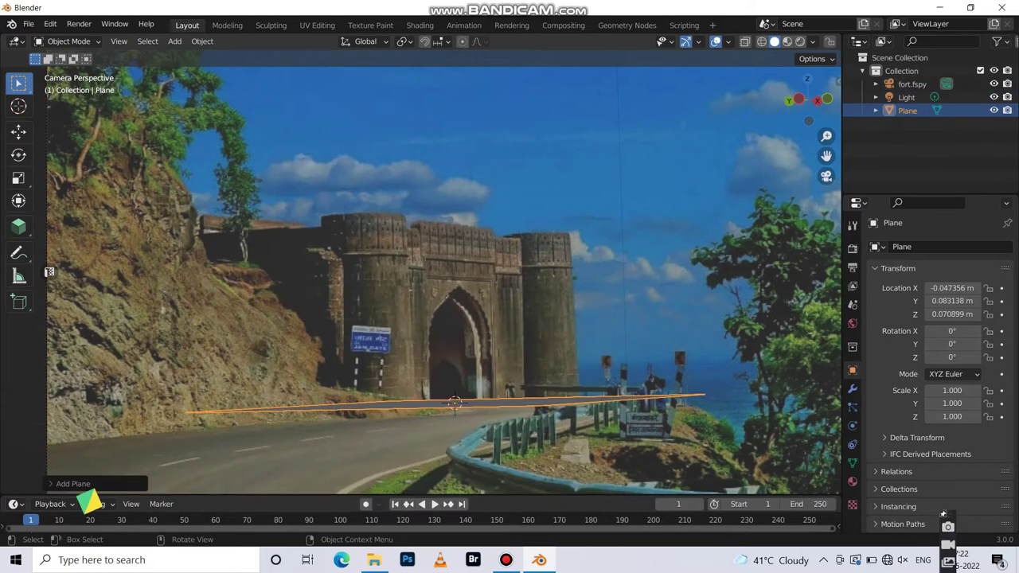
Rotate the plane 90° around the Y axis to stand it upright
key(r)
key(y)
key(9)
key(0)
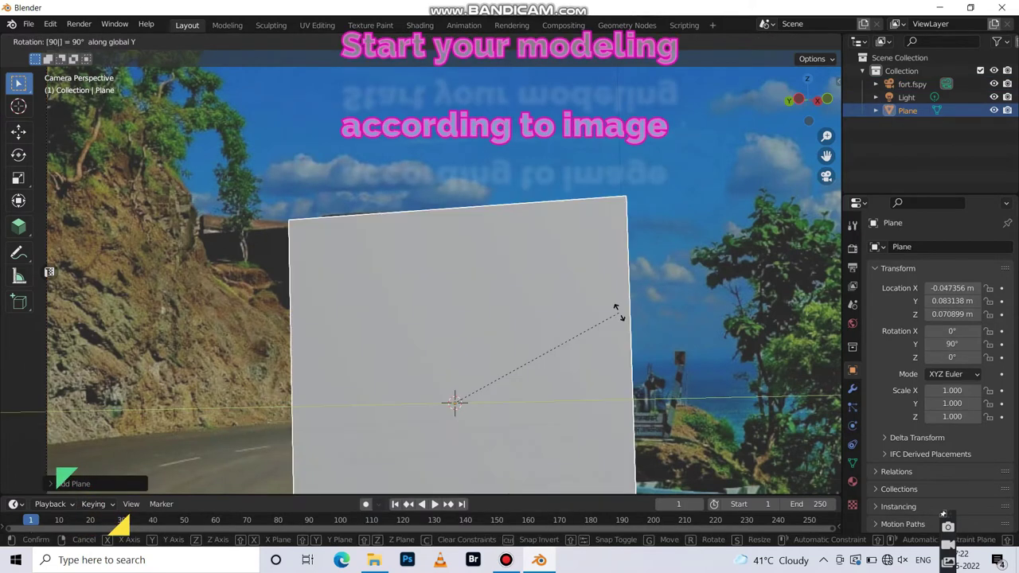
key(Return)
scroll(518, 334, down, 3)
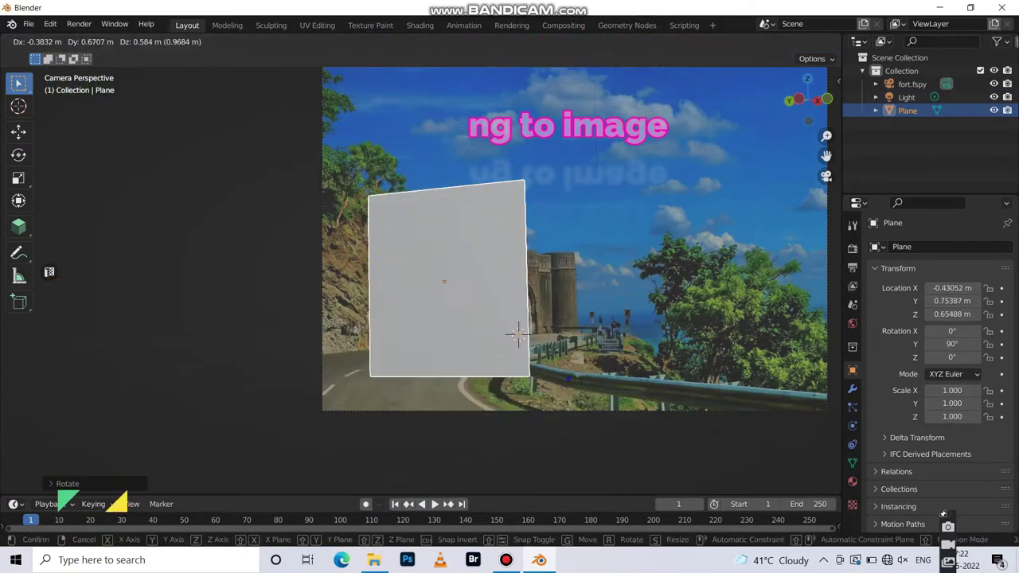
Move the plane left along Y, shrink its height on Z, and raise it
key(g)
key(y)
click(494, 342)
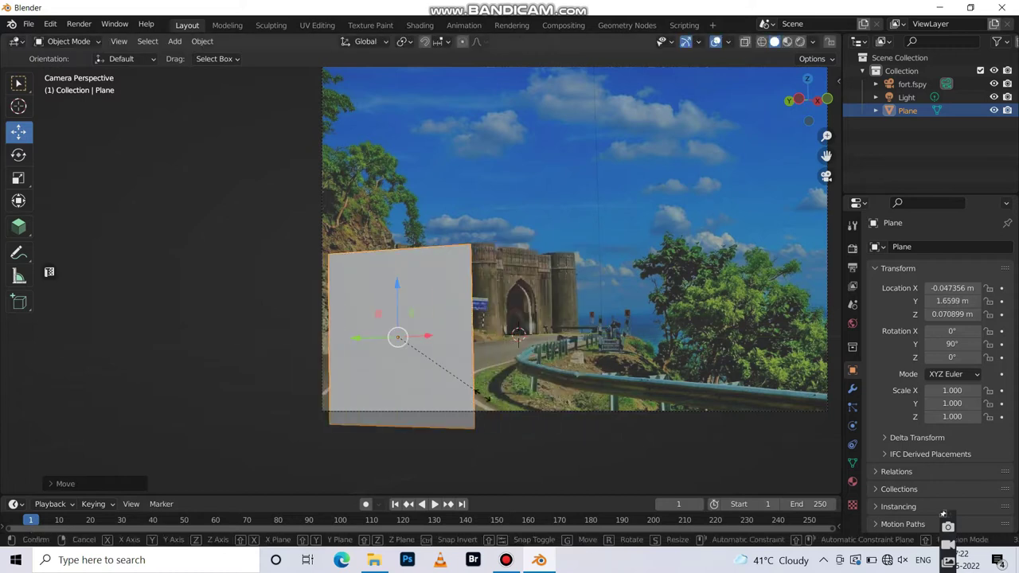
key(s)
key(z)
click(440, 353)
key(g)
key(z)
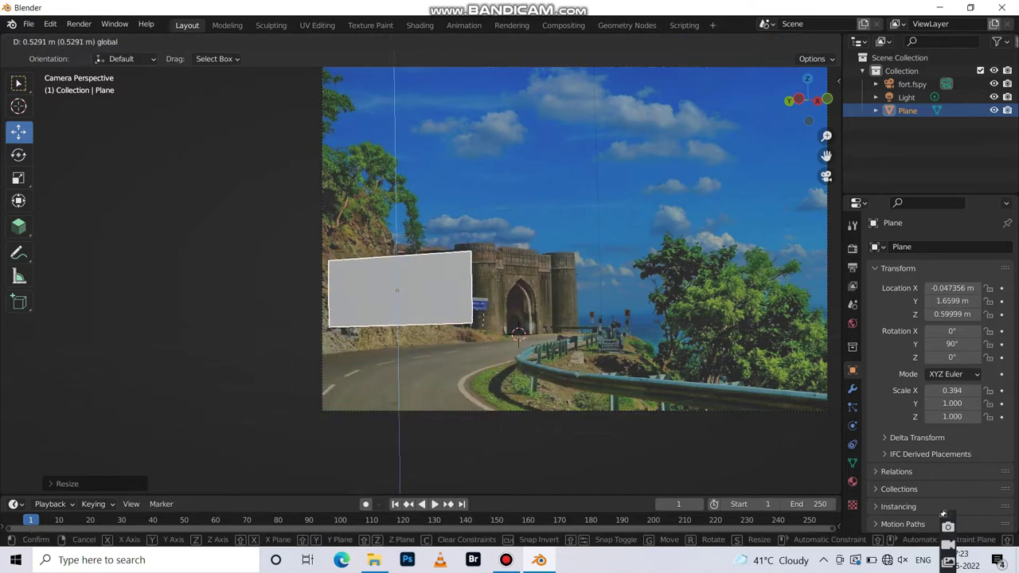
click(460, 292)
key(s)
key(x)
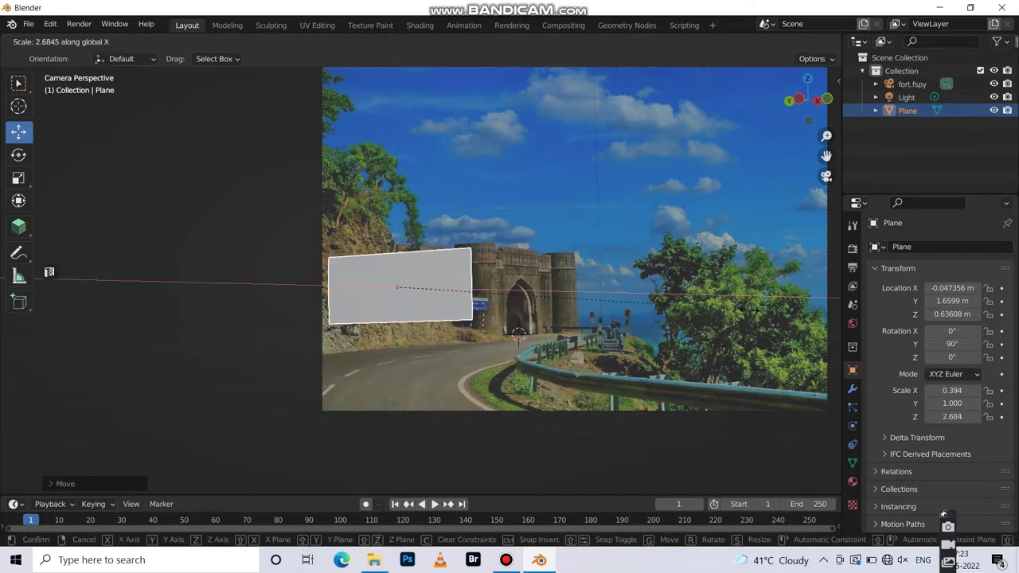
key(Escape)
Scale the plane to 0.6 along the Y axis
key(KP_0)
key(s)
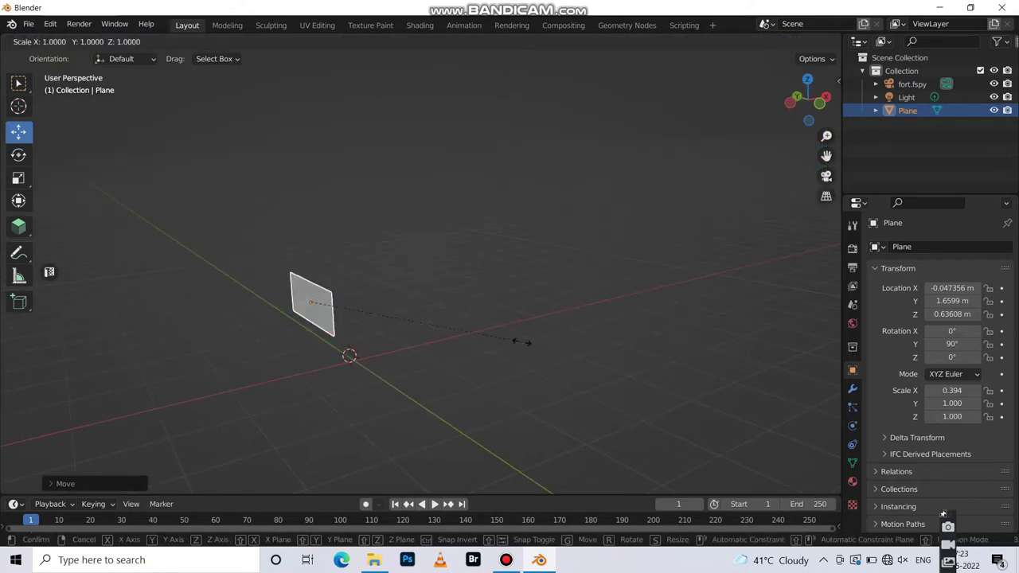
key(Escape)
key(KP_5)
key(KP_0)
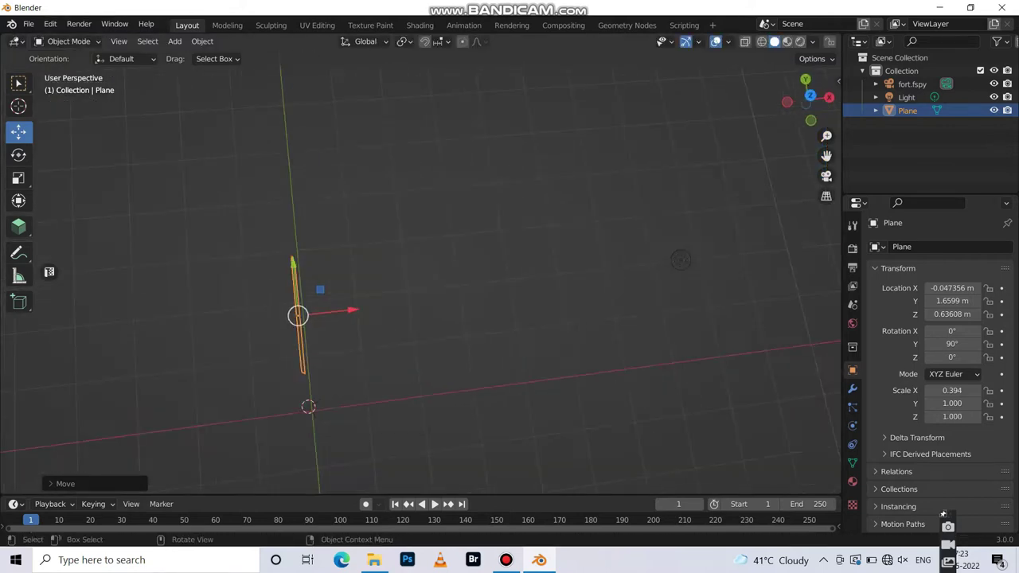
text(sy0.6)
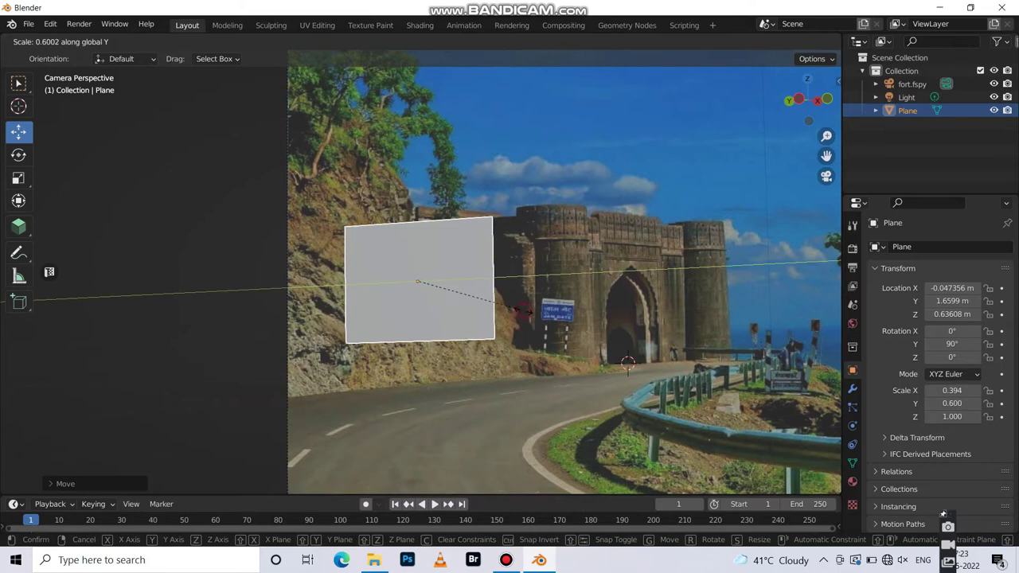
key(Return)
Slide the plane along Y so it sits beside the gate
key(g)
key(y)
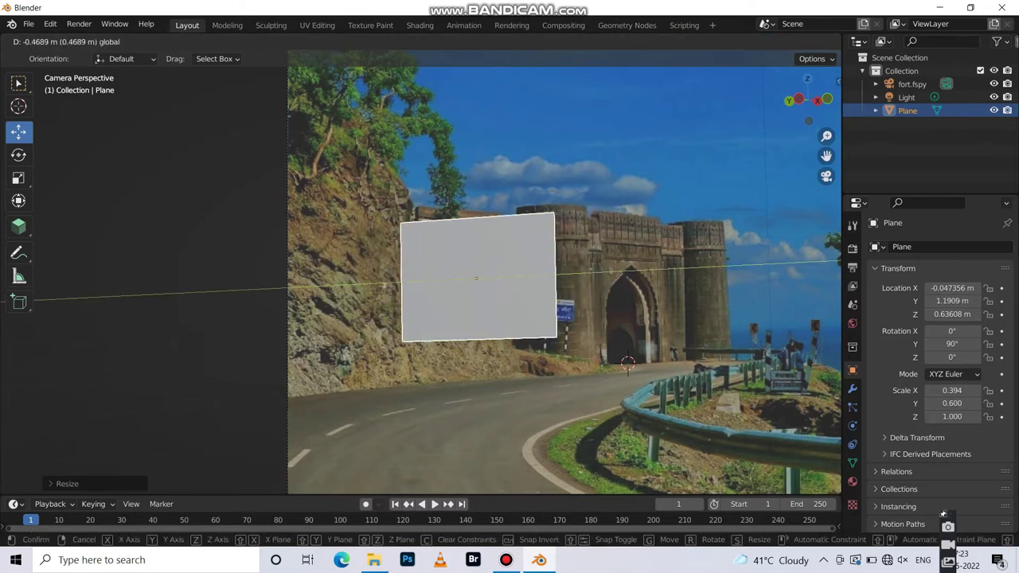
key(Return)
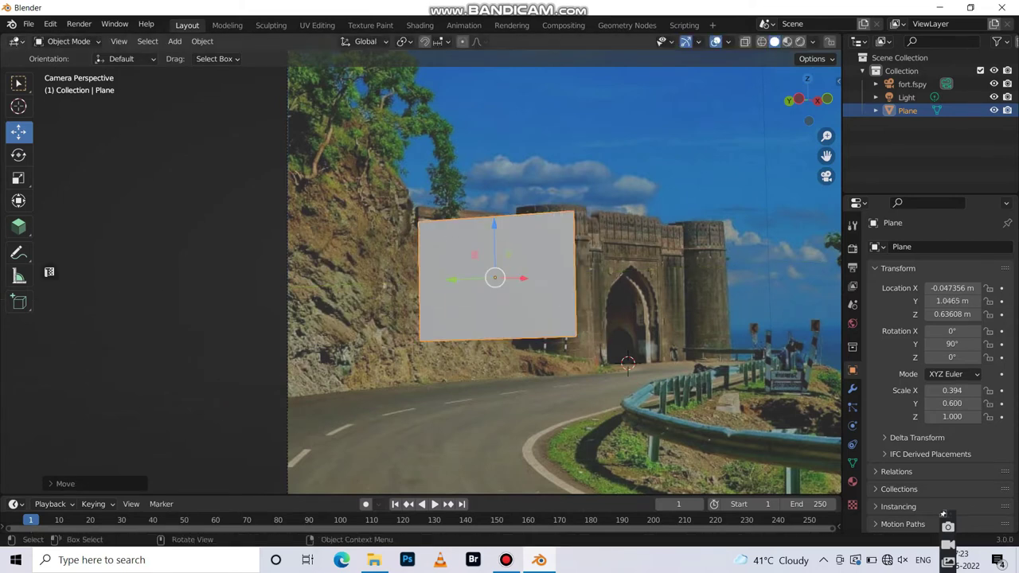
drag(113, 278, 336, 278)
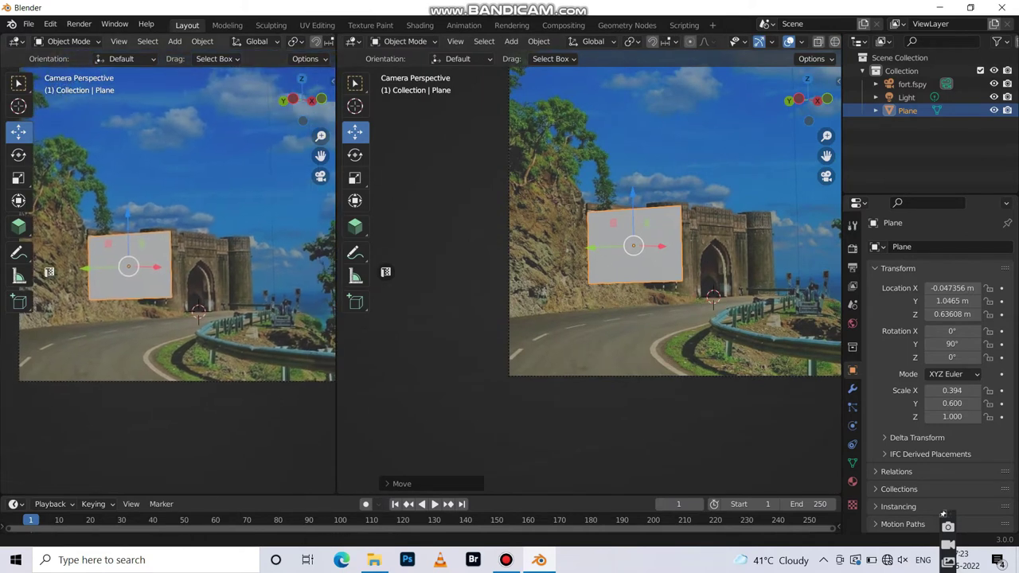
Widen the plane along X to 0.483 and raise it along Z to match the wall
middle_drag(589, 271, 637, 270)
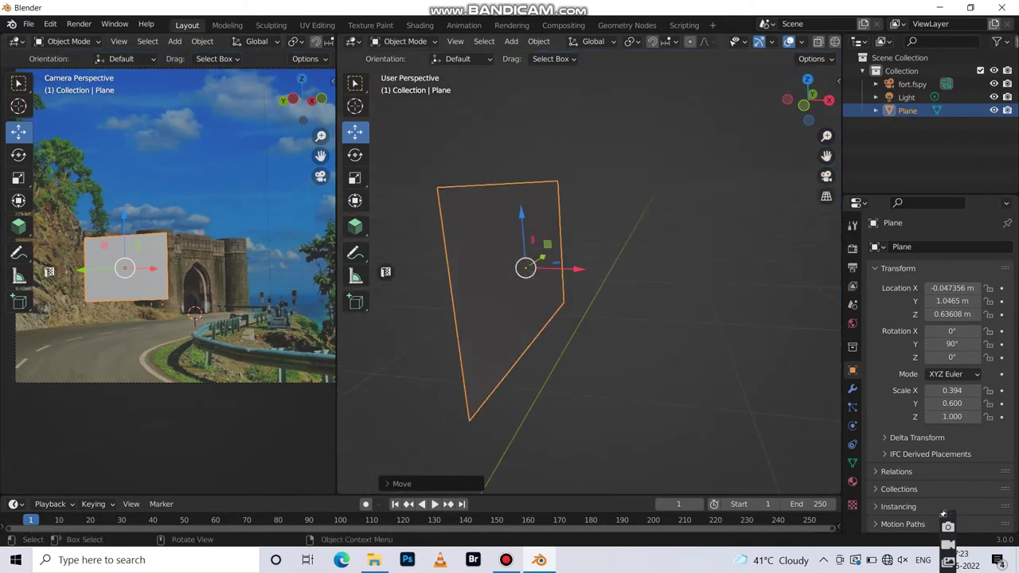
key(s)
key(x)
key(Return)
key(g)
key(z)
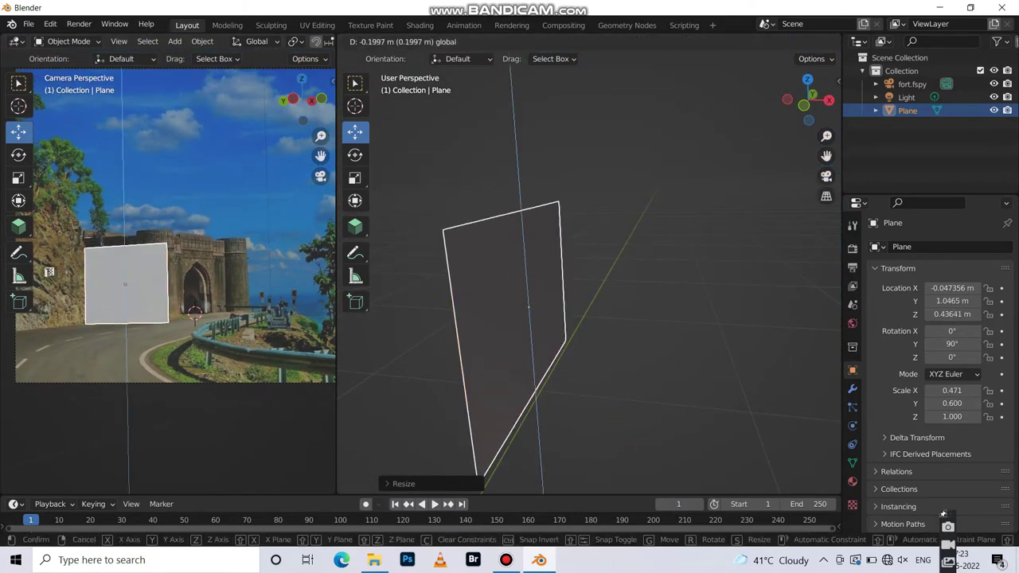
key(Return)
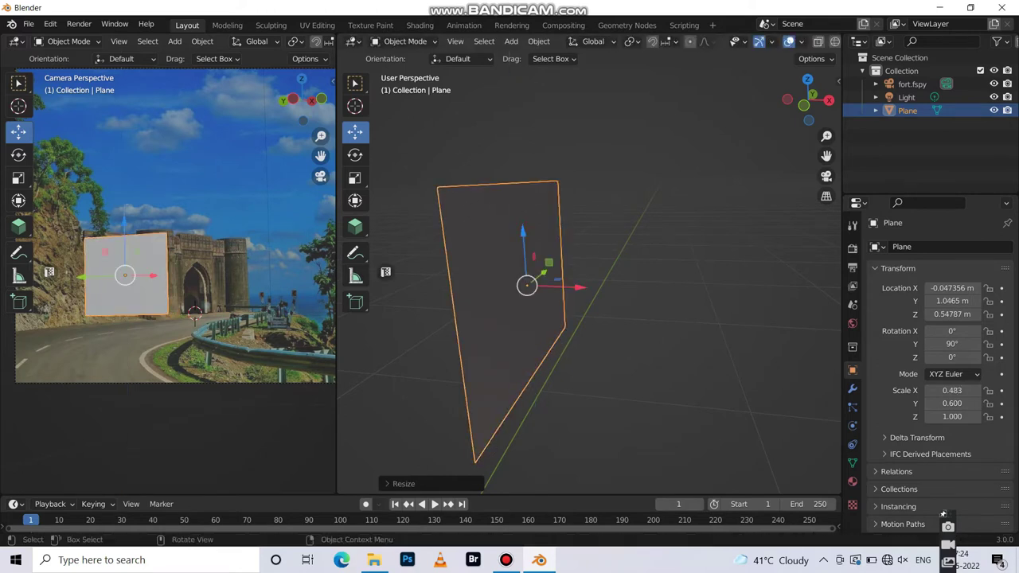
key(g)
key(z)
key(Return)
In Edit Mode, extrude the plane's edges along X and Y into a corner wall
key(Tab)
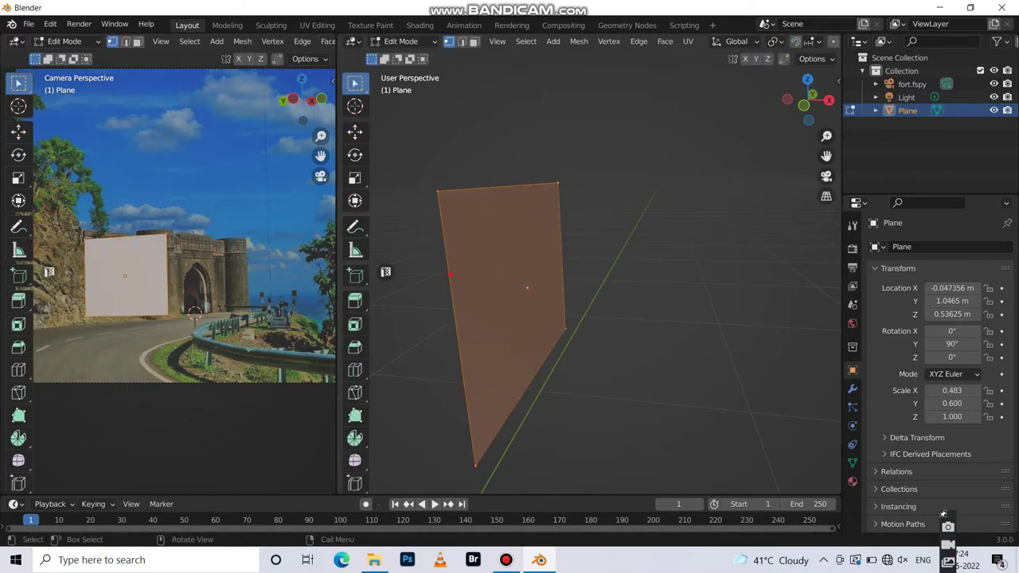
key(alt+a)
key(2)
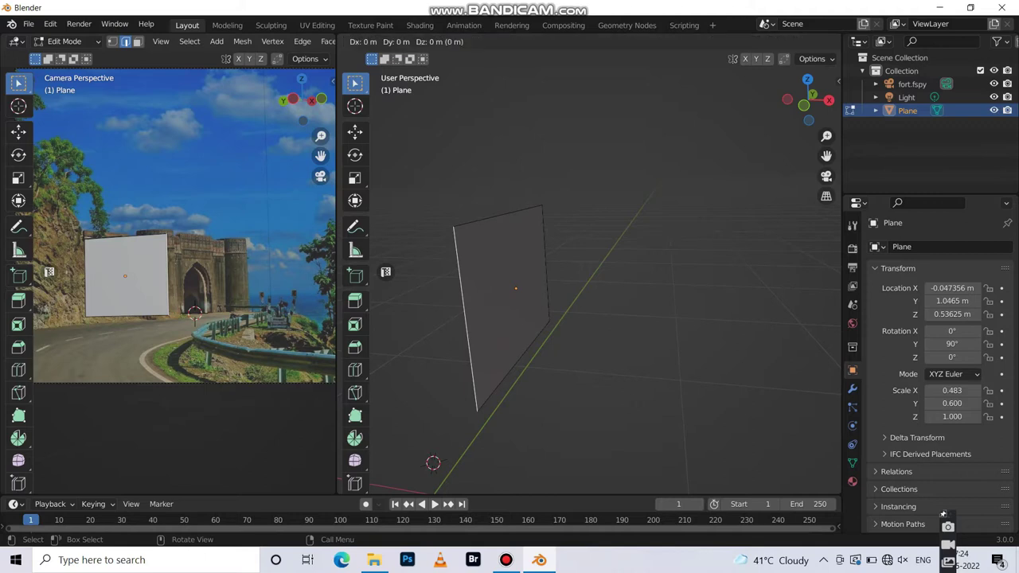
key(x)
key(Return)
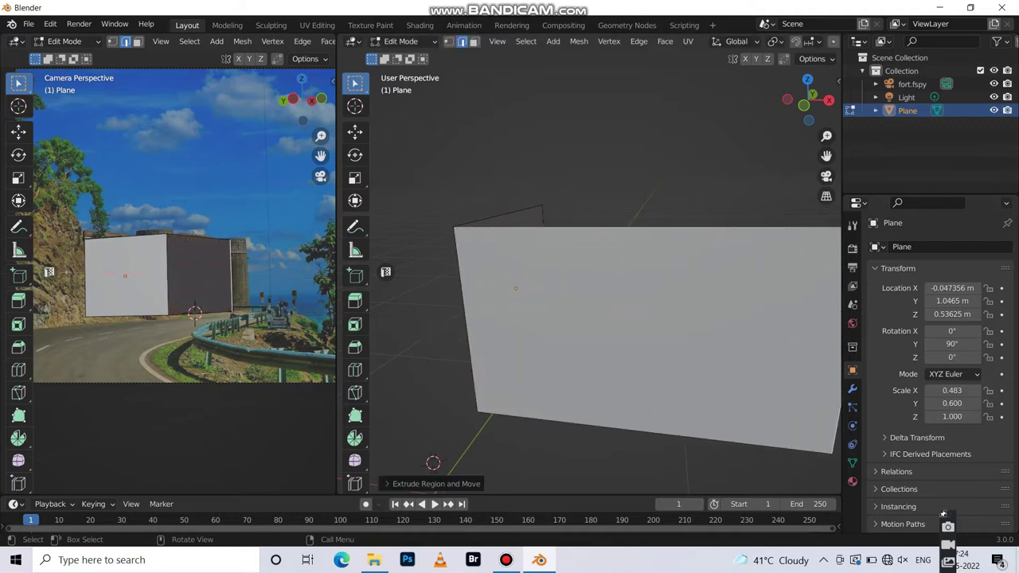
middle_drag(605, 335, 558, 319)
key(e)
key(y)
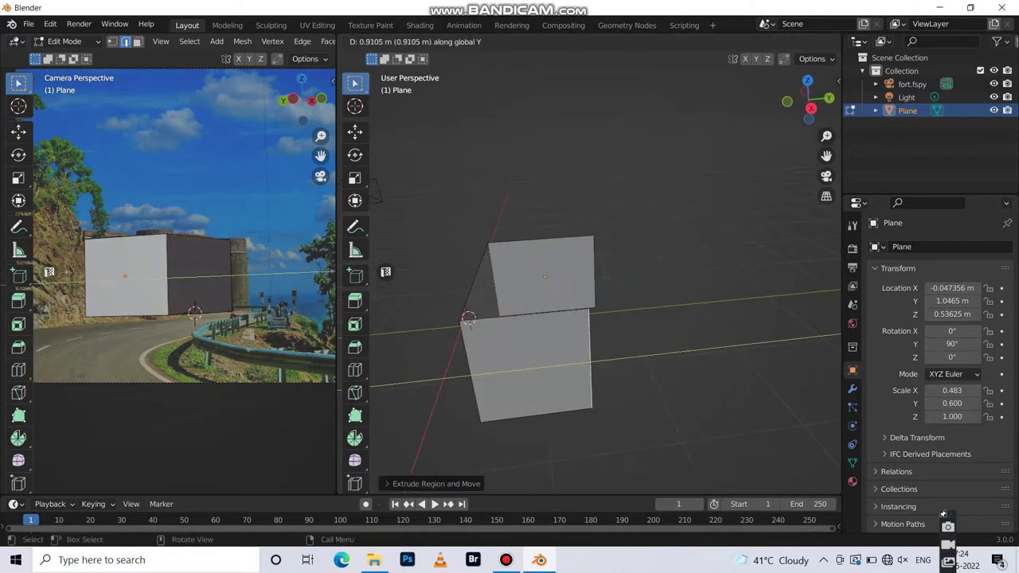
key(Return)
middle_drag(605, 334, 509, 350)
scroll(589, 318, up, 4)
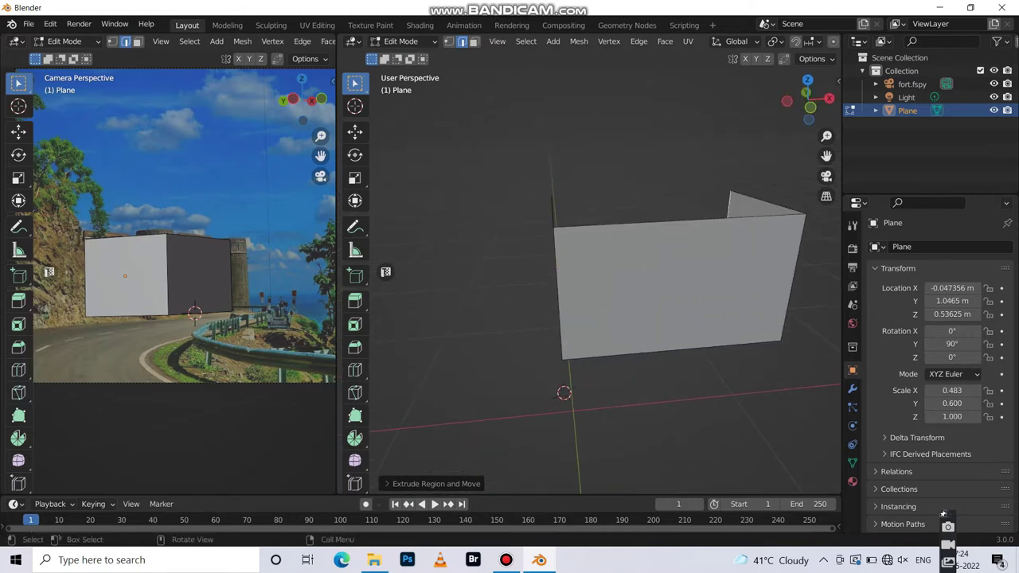
Turn on X-ray, add a shrunken cylinder, and move it to the wall's end
key(shift+a)
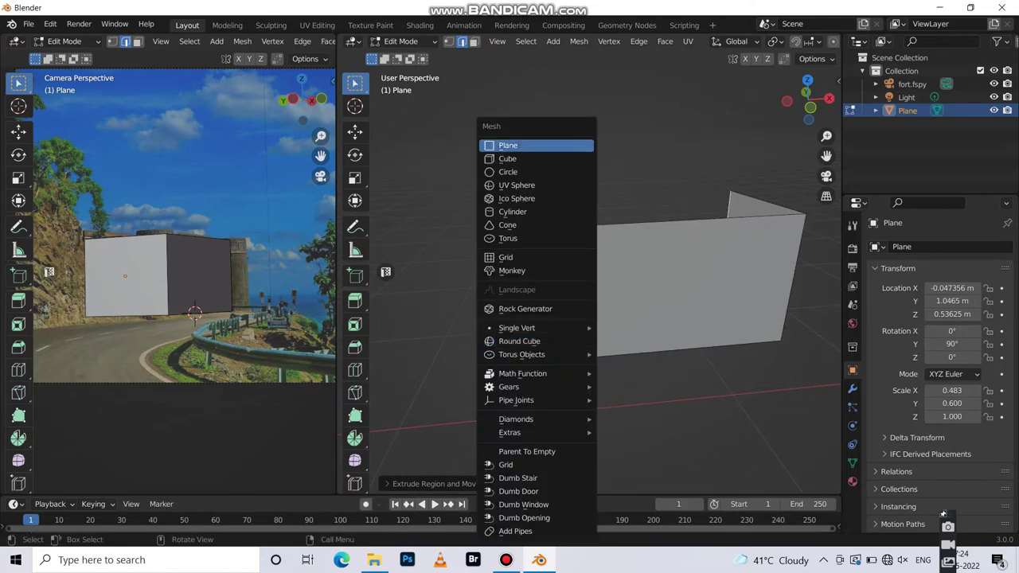
key(Escape)
scroll(239, 41, down, 3)
click(268, 42)
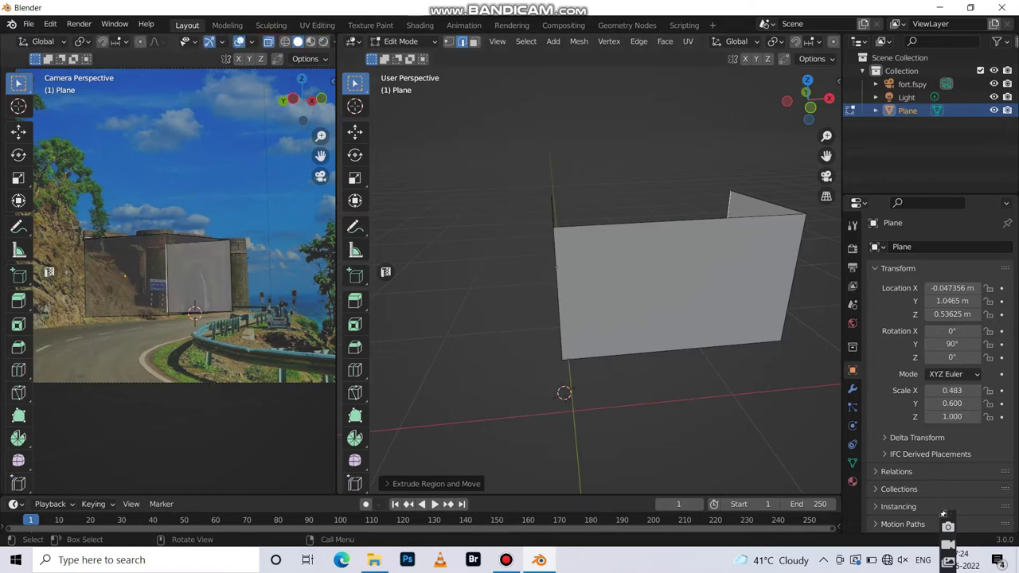
scroll(183, 263, up, 2)
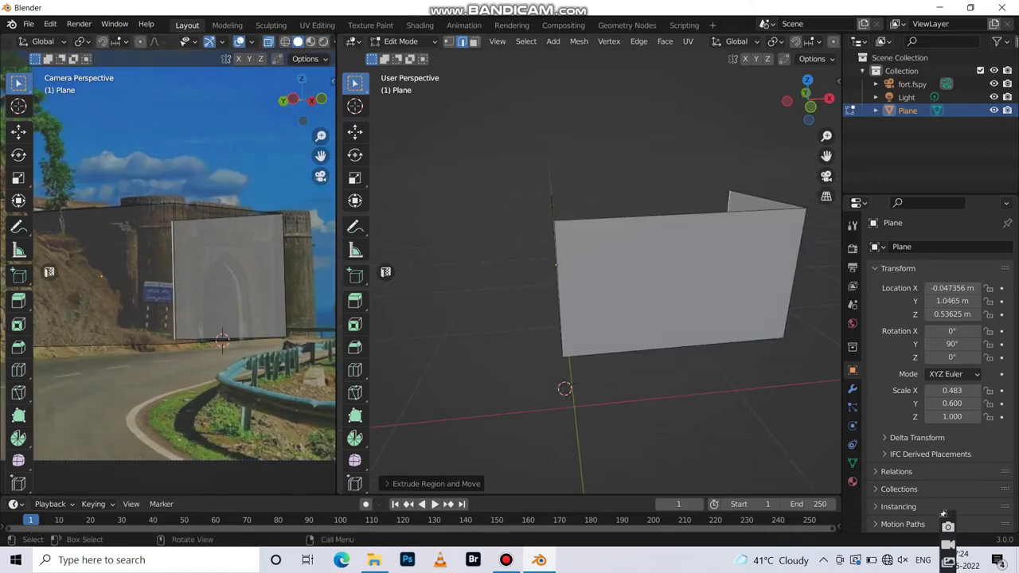
key(shift+a)
click(498, 212)
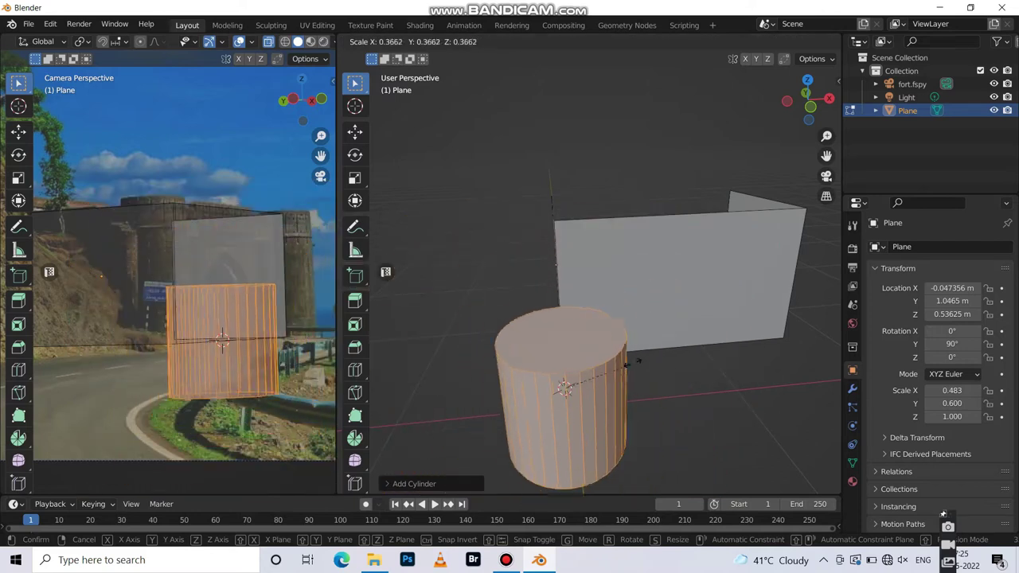
click(589, 398)
click(355, 130)
mouse_move(446, 335)
middle_down()
mouse_move(542, 318)
mouse_move(510, 334)
middle_up()
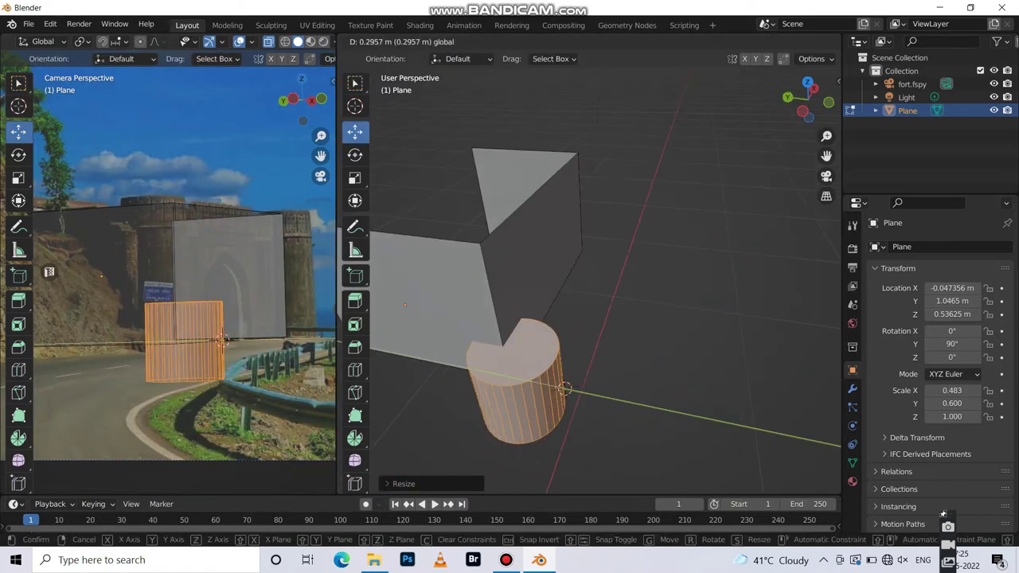
key(g)
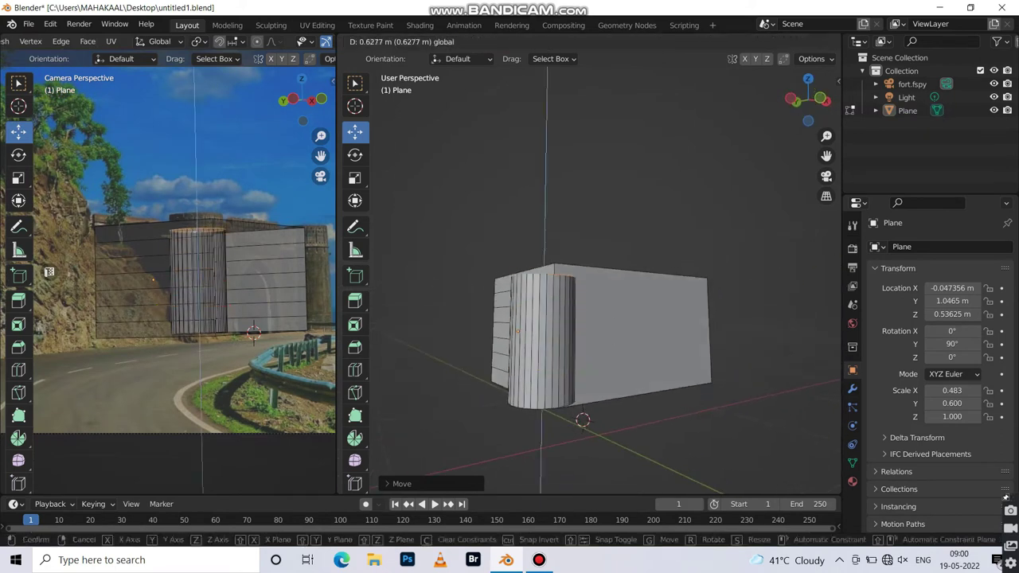
key(Return)
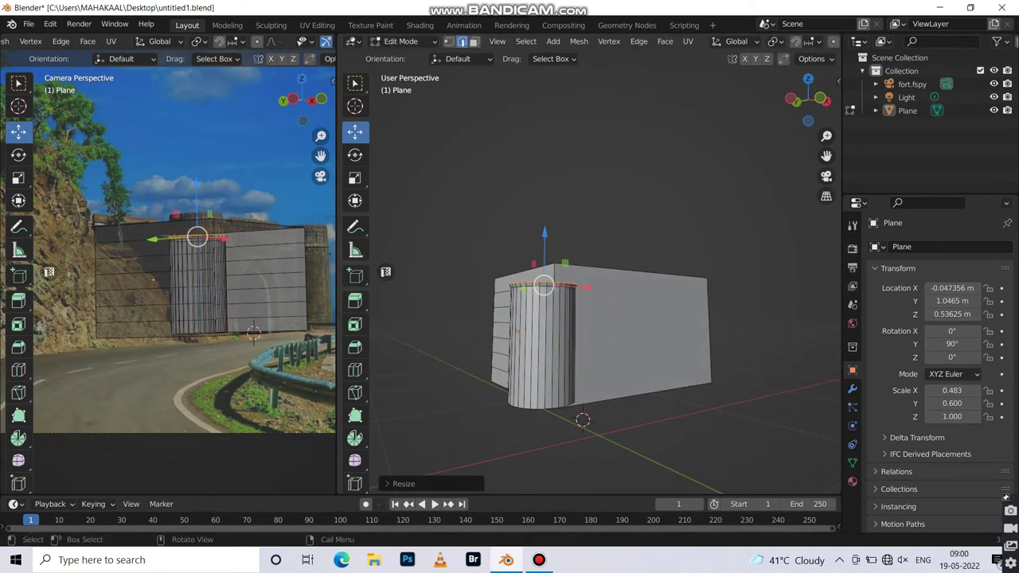
Extrude the pillar's top upward, then select and duplicate the pillar along X
key(e)
key(Return)
key(ctrl+l)
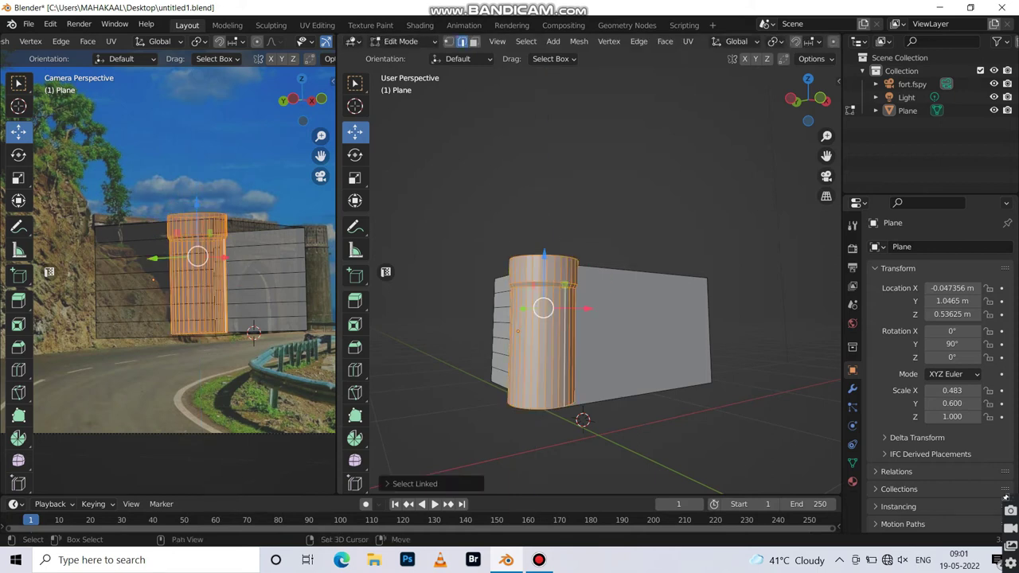
key(shift+d)
key(x)
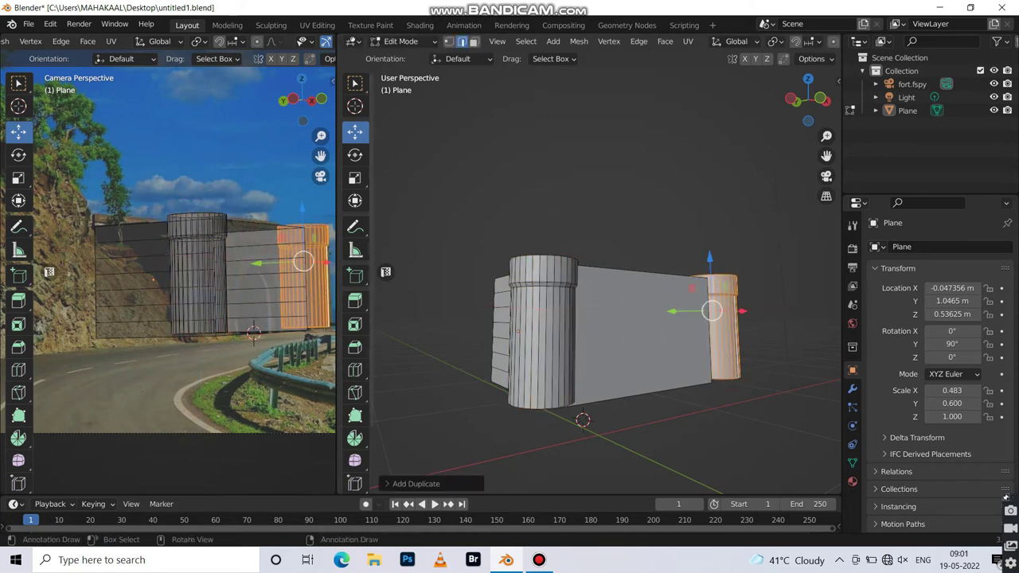
Place the duplicate pillar at the wall's far end
mouse_move(385, 272)
middle_down()
mouse_move(414, 303)
mouse_move(385, 271)
middle_up()
key(g)
key(Return)
In top view, add a centred edge loop across the wall and shift it along X
scroll(385, 272, down, 3)
key(KP_7)
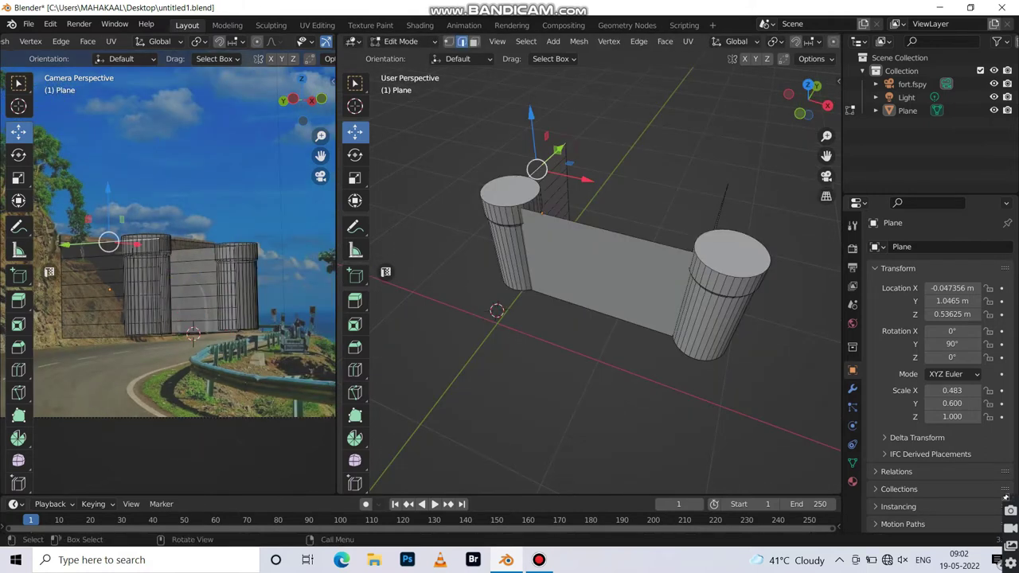
click(385, 271)
right_click(385, 272)
scroll(386, 271, up, 5)
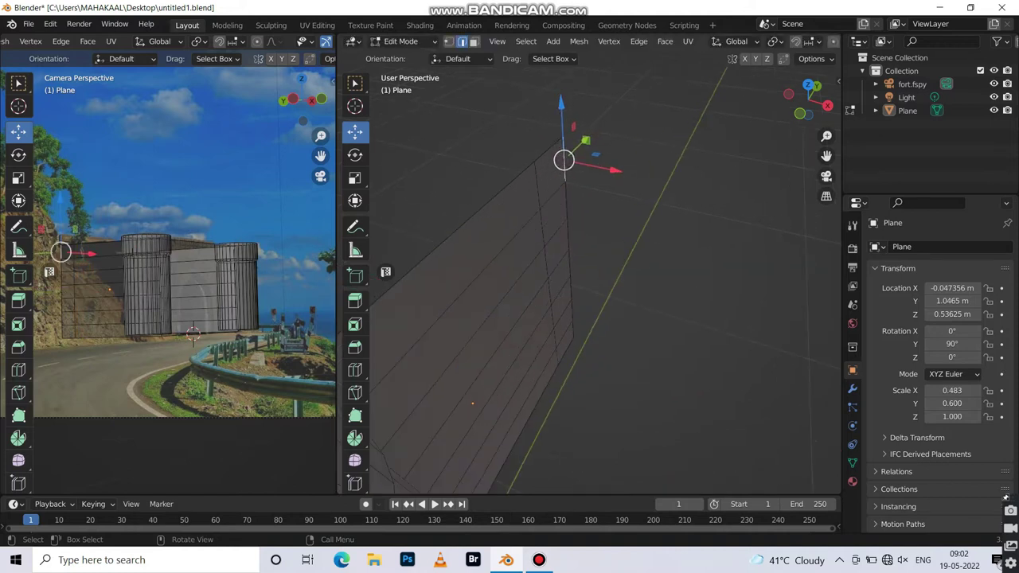
scroll(386, 272, down, 5)
key(g)
key(x)
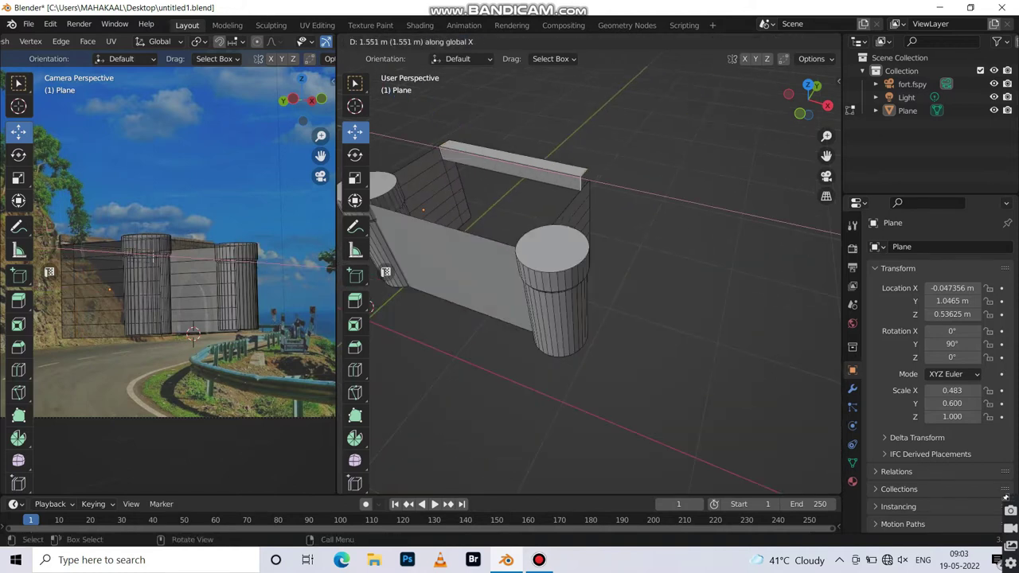
click(386, 271)
Extrude the wall's top edge upward along Z twice and delete the unwanted geometry
scroll(385, 271, up, 5)
key(g)
key(z)
click(385, 272)
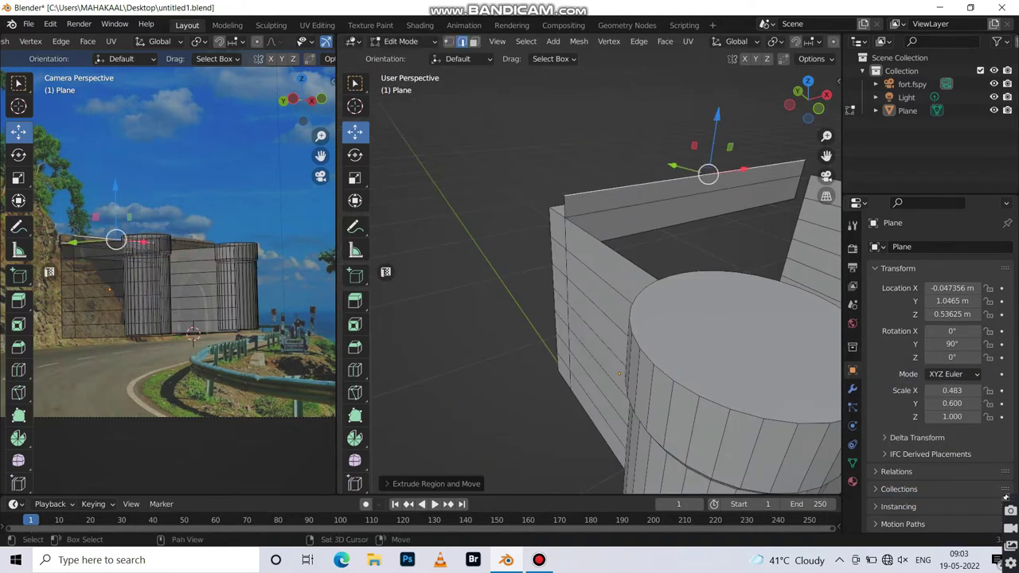
key(e)
key(z)
key(Return)
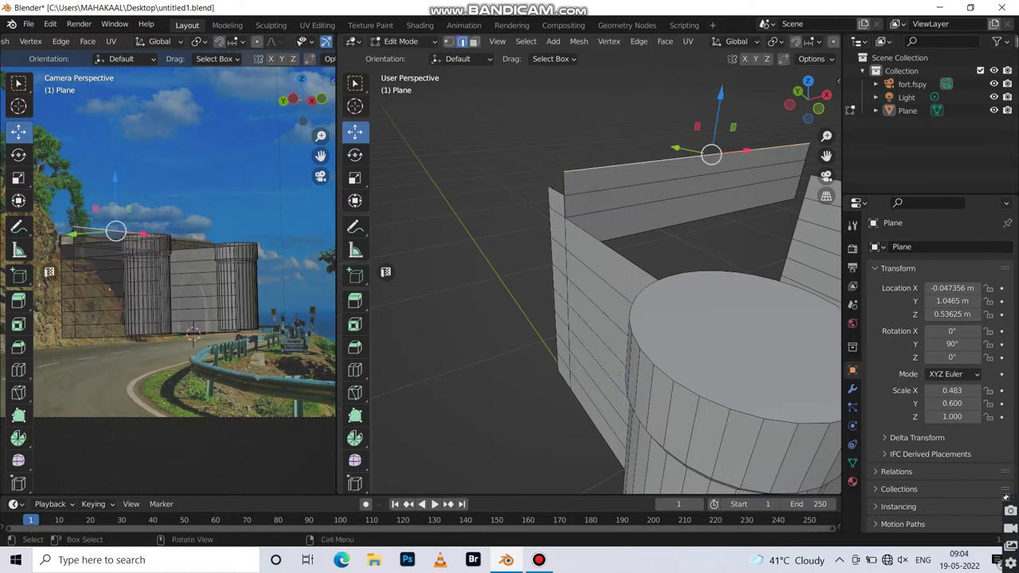
key(x)
click(557, 177)
scroll(597, 294, down, 4)
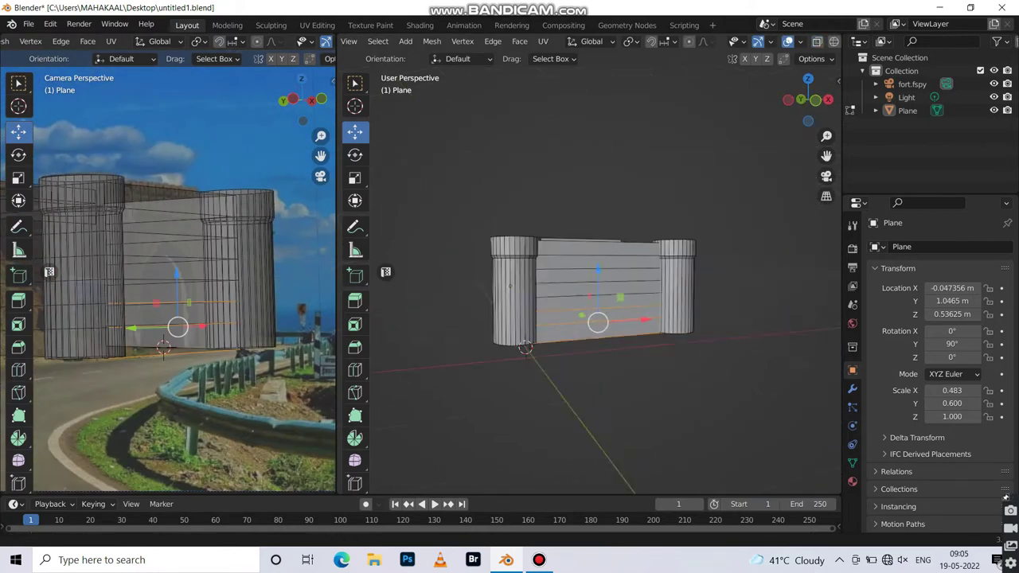
Cut a vertical edge loop into the front wall with Ctrl+R, then select an edge along its top
key(ctrl+r)
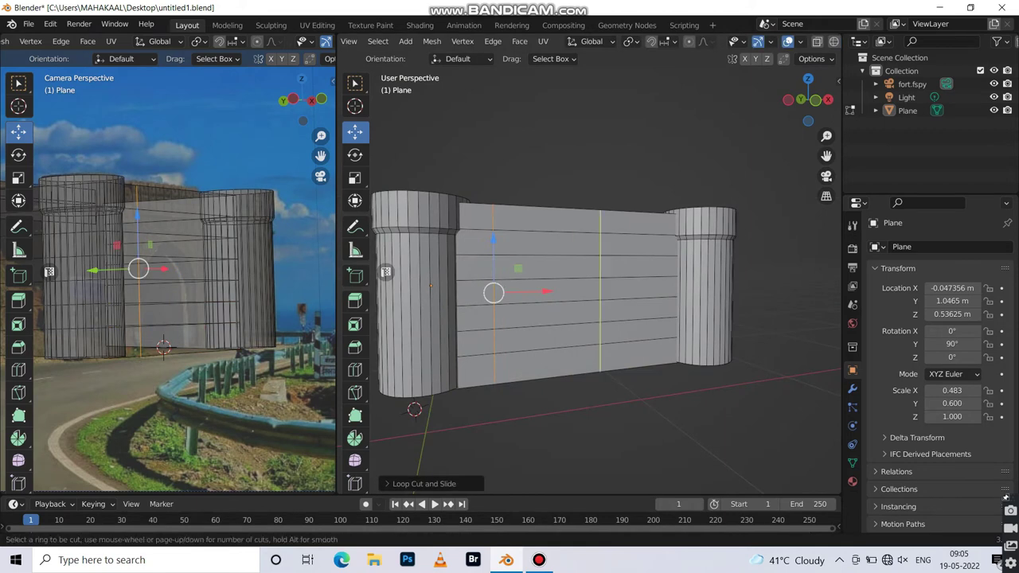
click(599, 290)
click(627, 301)
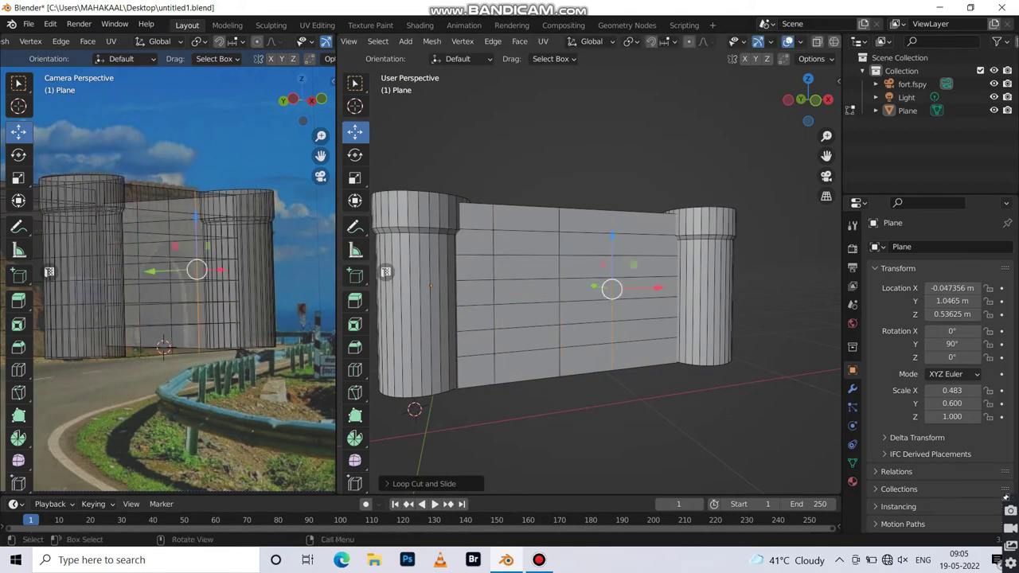
key(ctrl+z)
scroll(168, 278, up, 3)
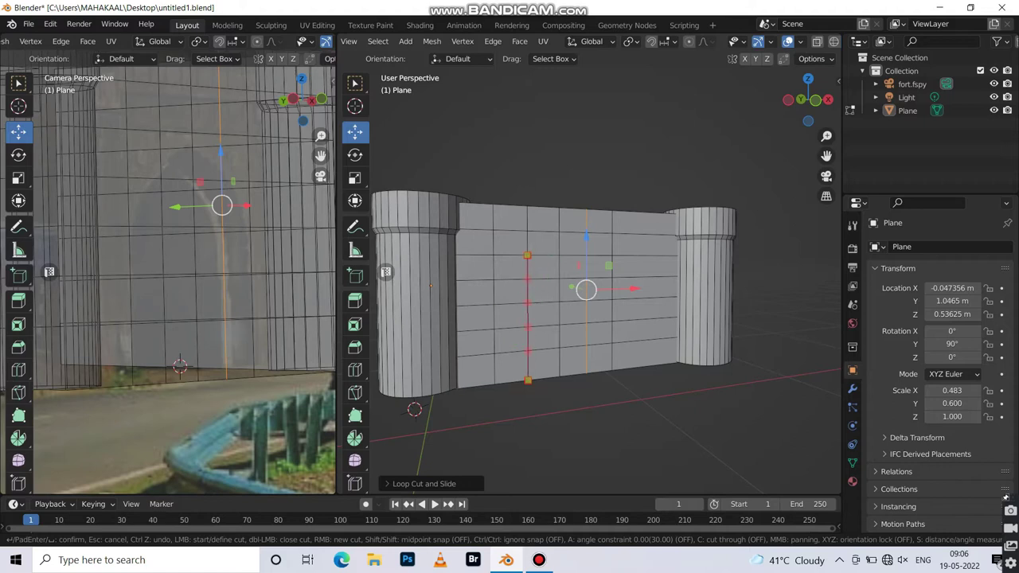
scroll(168, 278, down, 3)
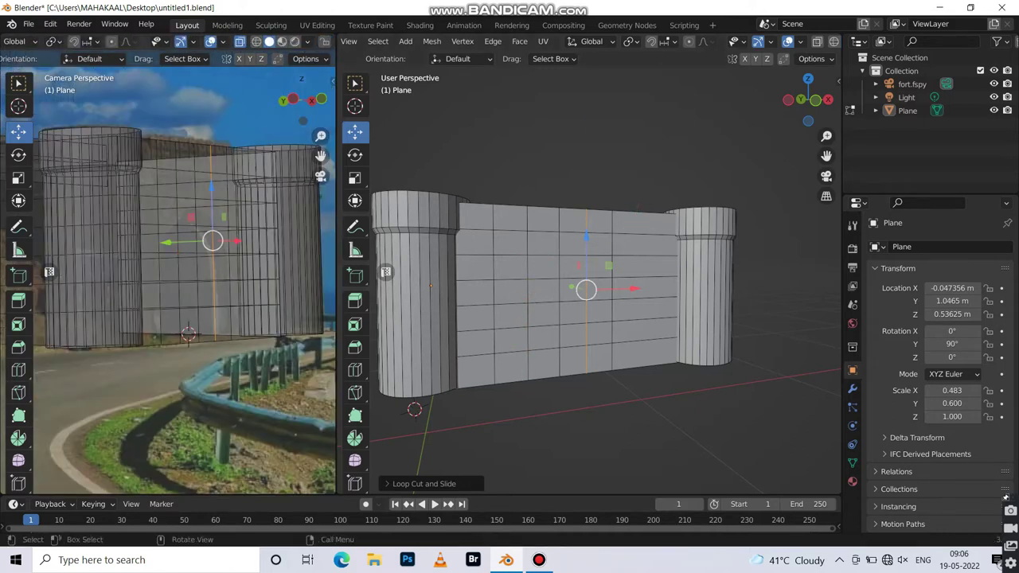
scroll(168, 279, up, 3)
click(482, 204)
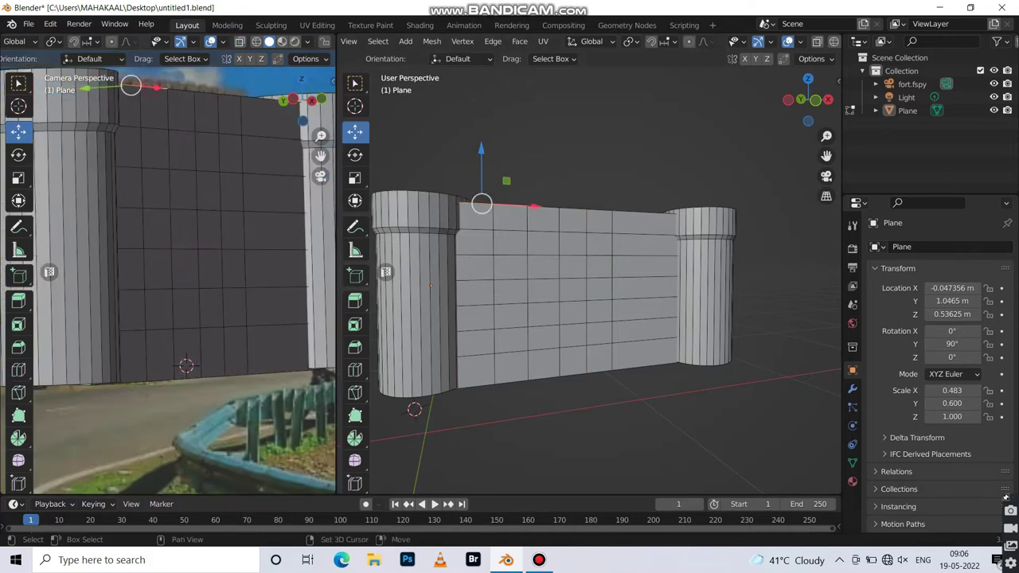
scroll(168, 279, up, 1)
key(Tab)
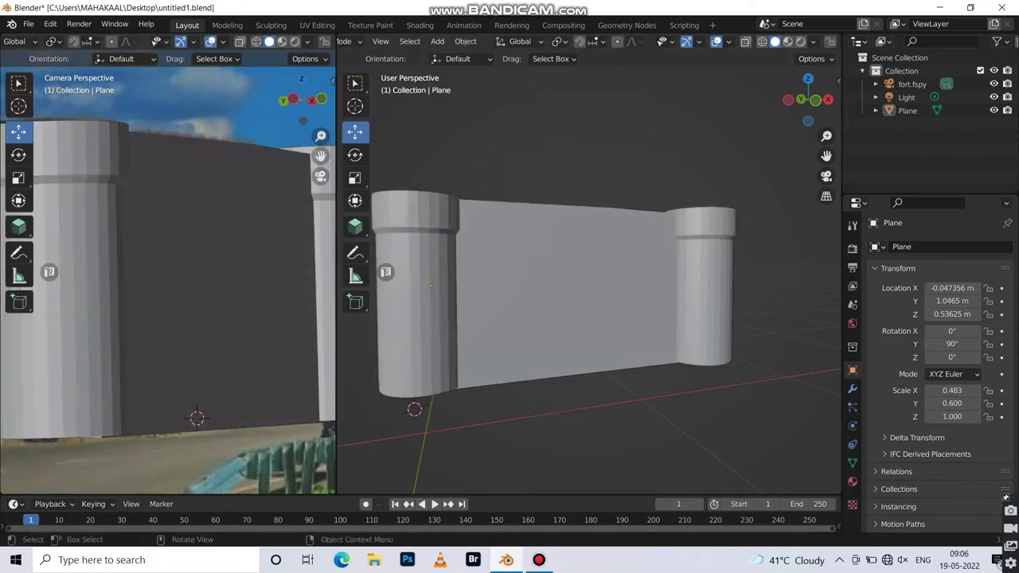
key(Tab)
scroll(160, 42, right, 2)
Cut a horizontal edge loop into the wall and slide it down to the wall's base
middle_drag(168, 279, 207, 239)
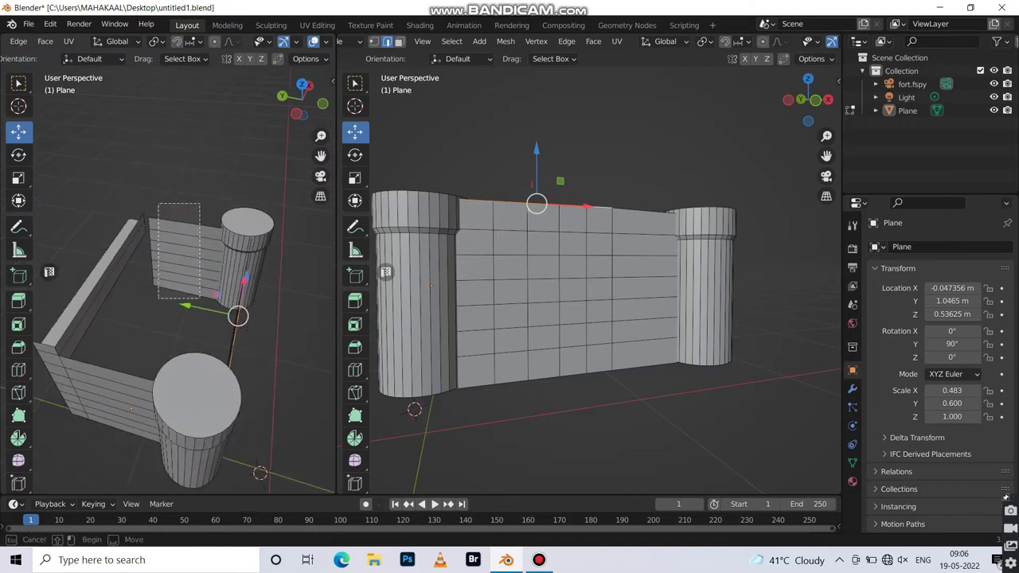
key(x)
middle_drag(152, 295, 183, 287)
key(KP_0)
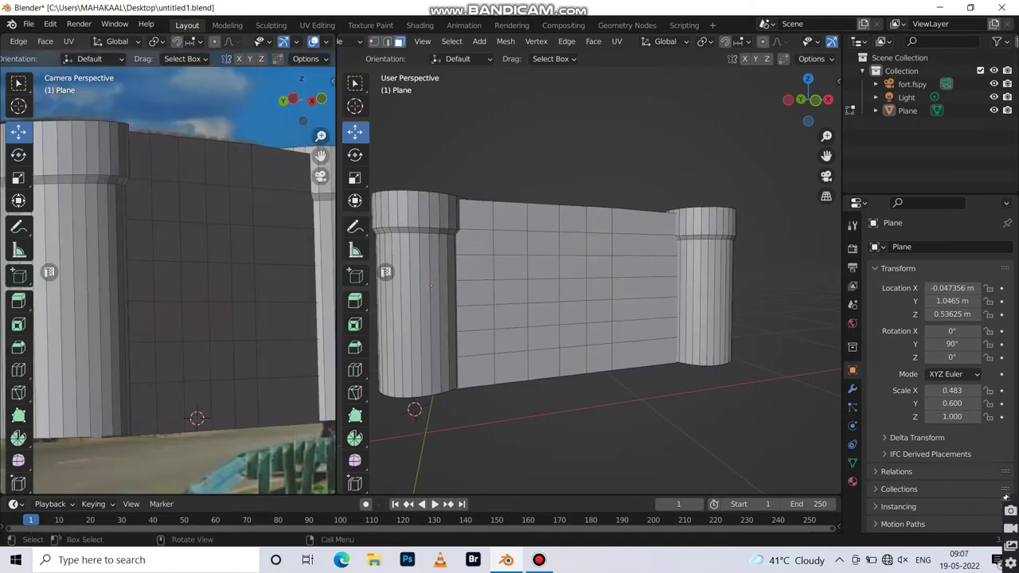
scroll(168, 279, up, 1)
key(ctrl+r)
click(159, 415)
click(159, 391)
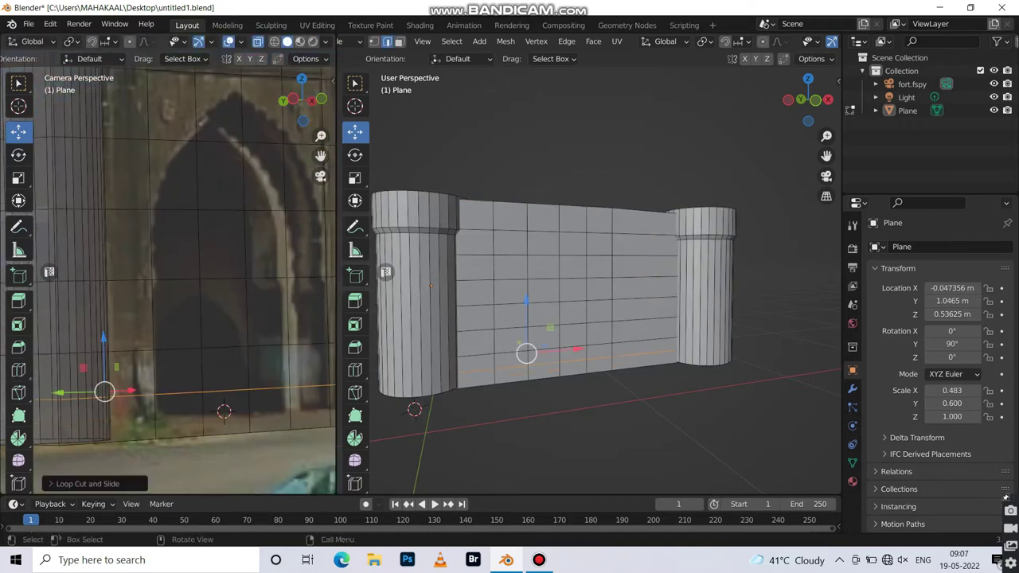
key(g)
key(z)
click(224, 410)
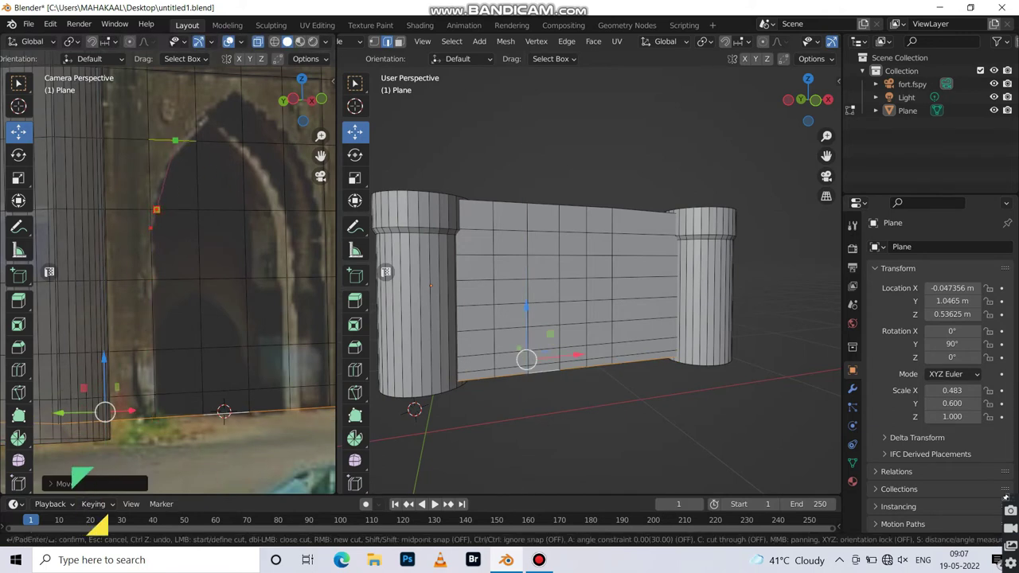
Trace the pointed arch outline with the Knife tool and select the faces inside it
click(156, 209)
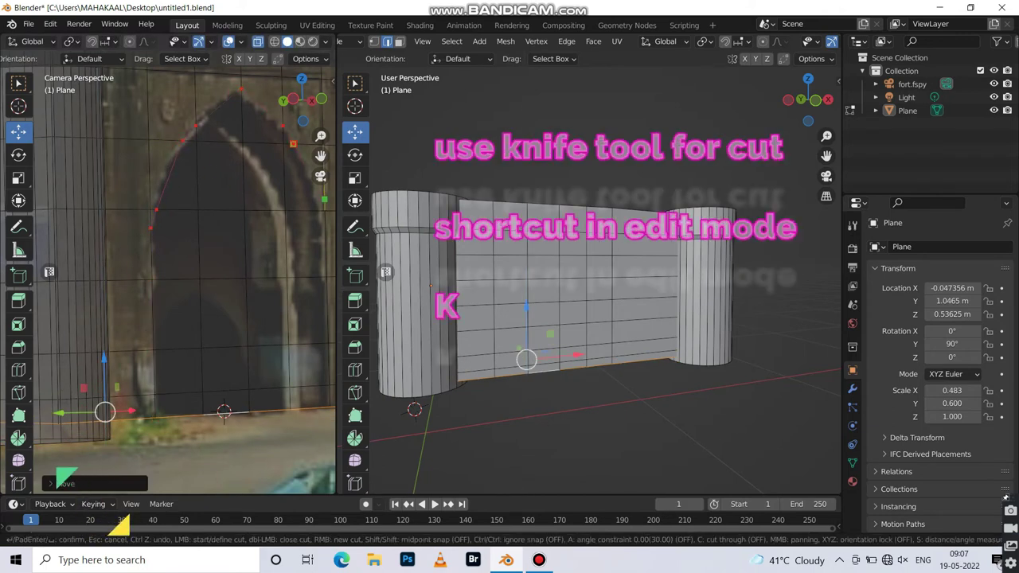
key(Return)
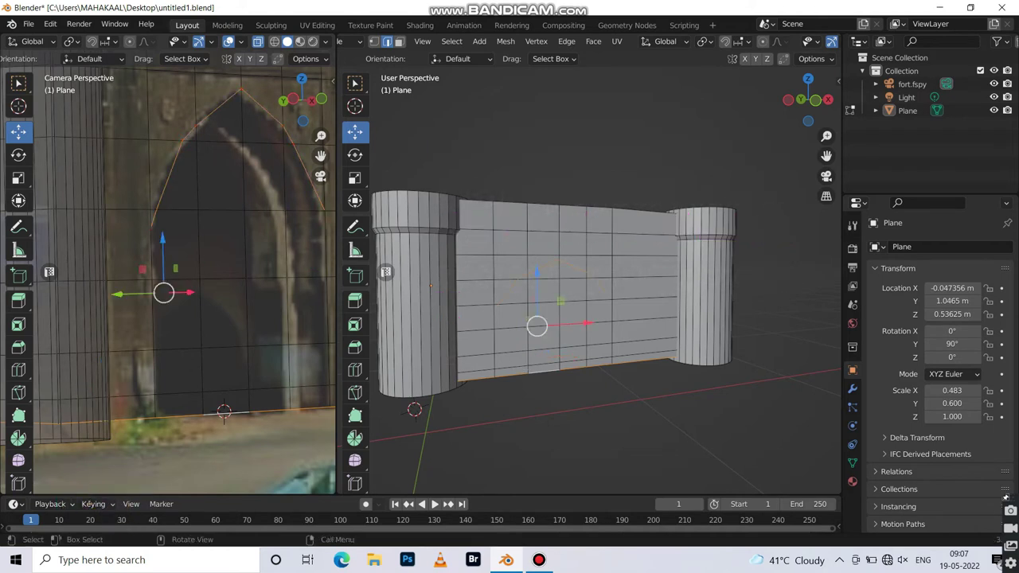
shift+drag(494, 271, 558, 374)
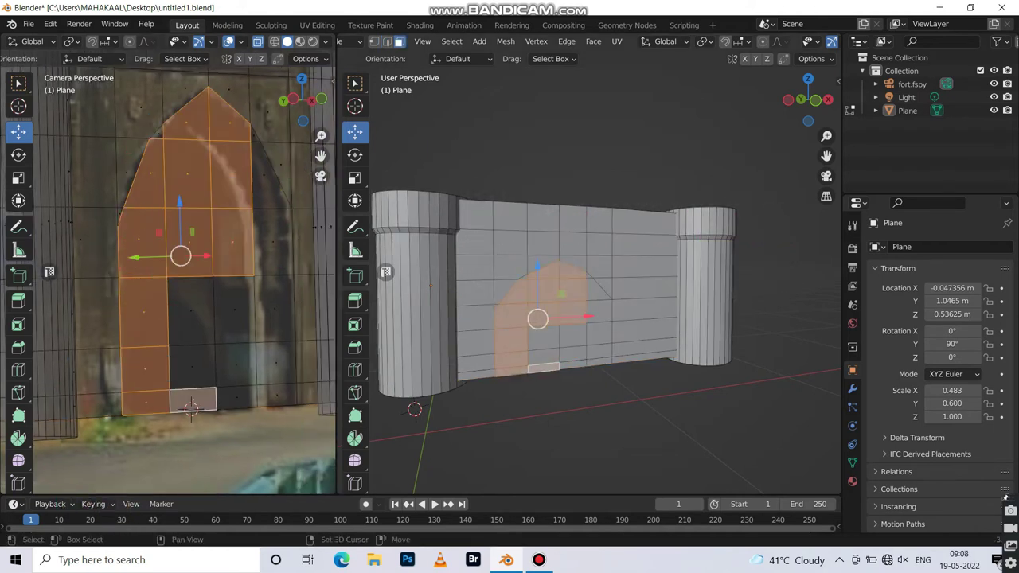
key(b)
Push the arch faces back, inset a frame, and delete the back face to open the passage
middle_drag(587, 344, 570, 287)
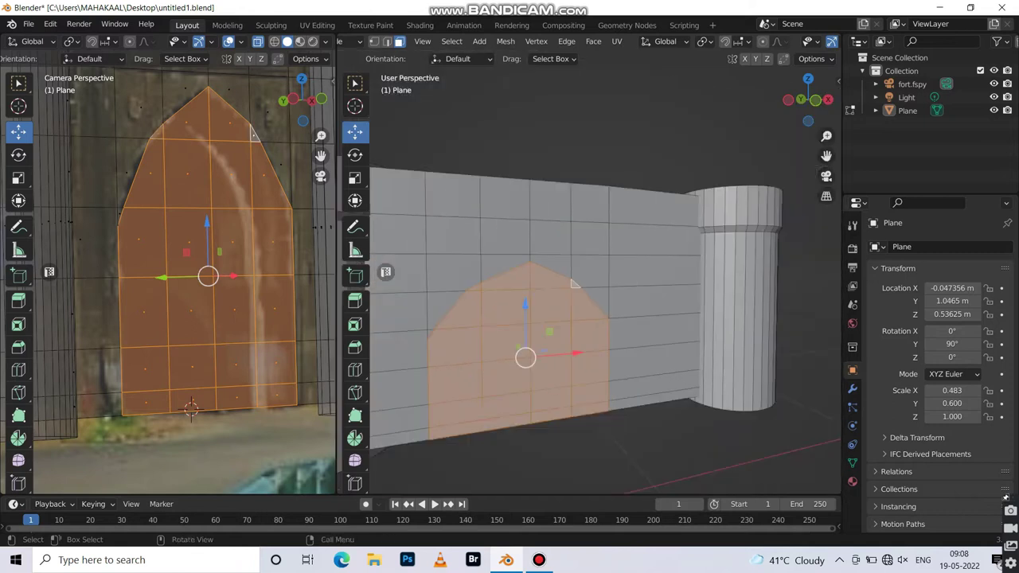
key(e)
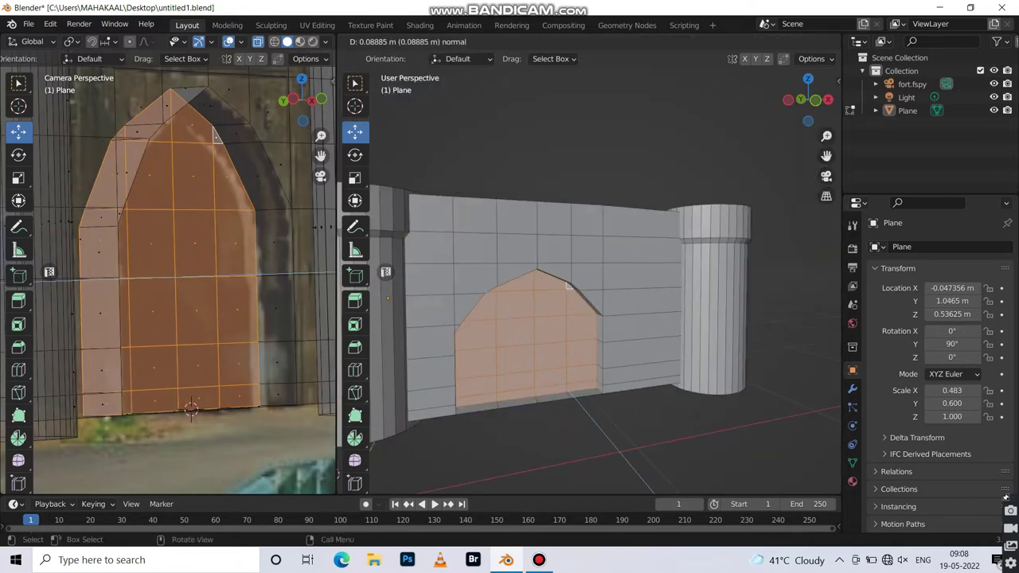
click(567, 295)
key(i)
click(562, 285)
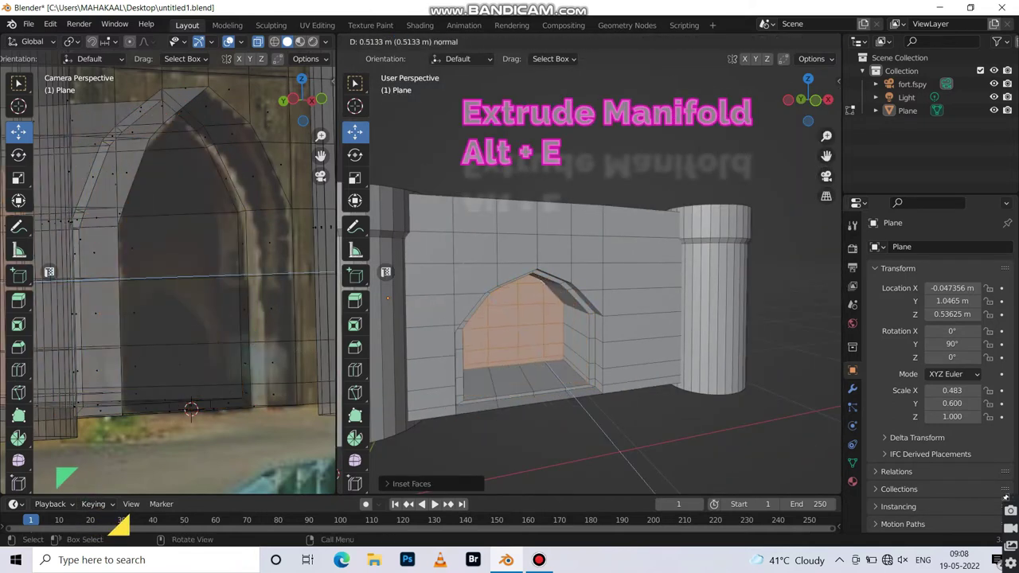
key(x)
click(478, 336)
middle_drag(478, 337, 415, 313)
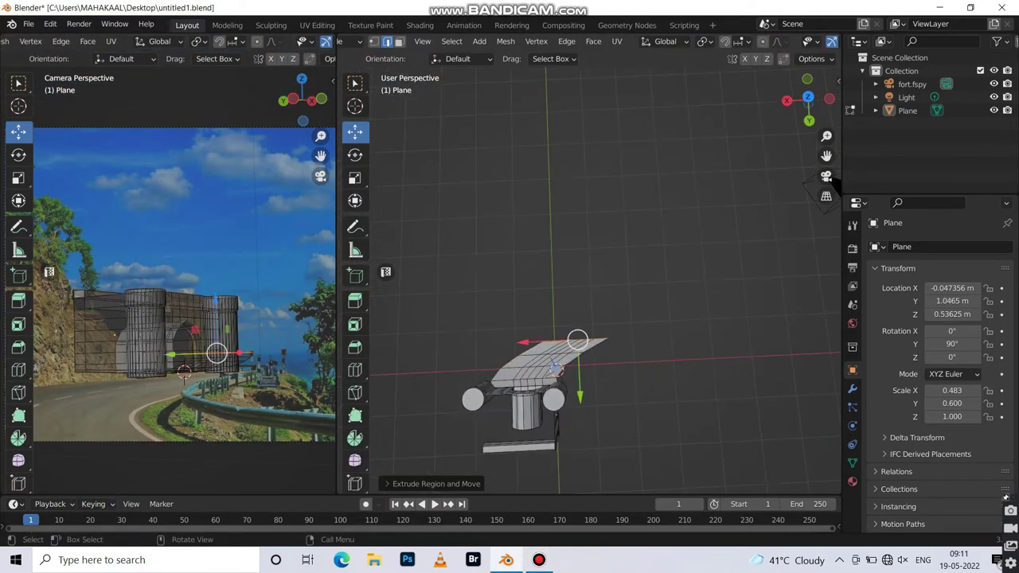
In top view, move the road's end edge sideways into position
scroll(591, 280, up, 4)
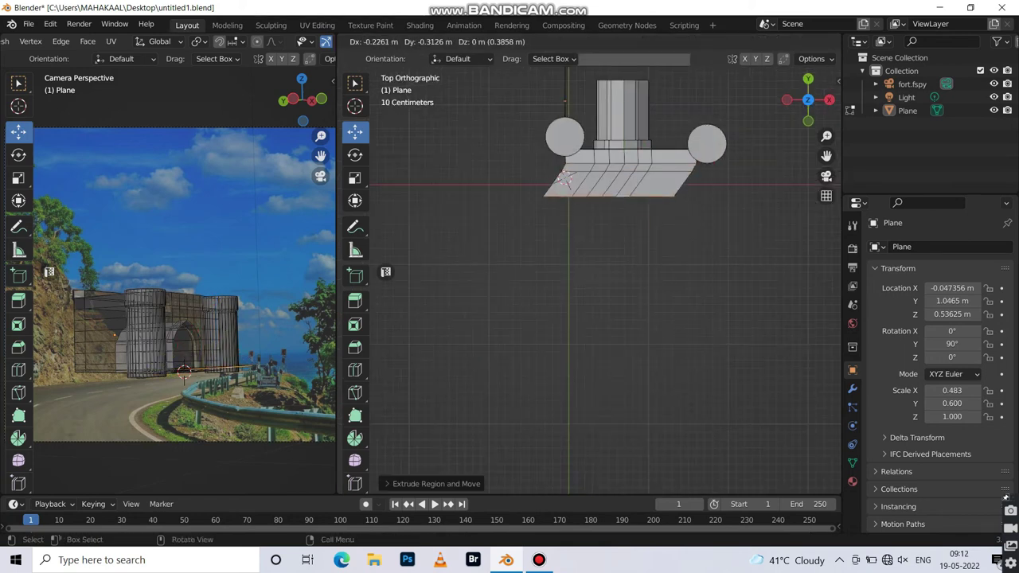
shift+middle_drag(569, 281, 738, 320)
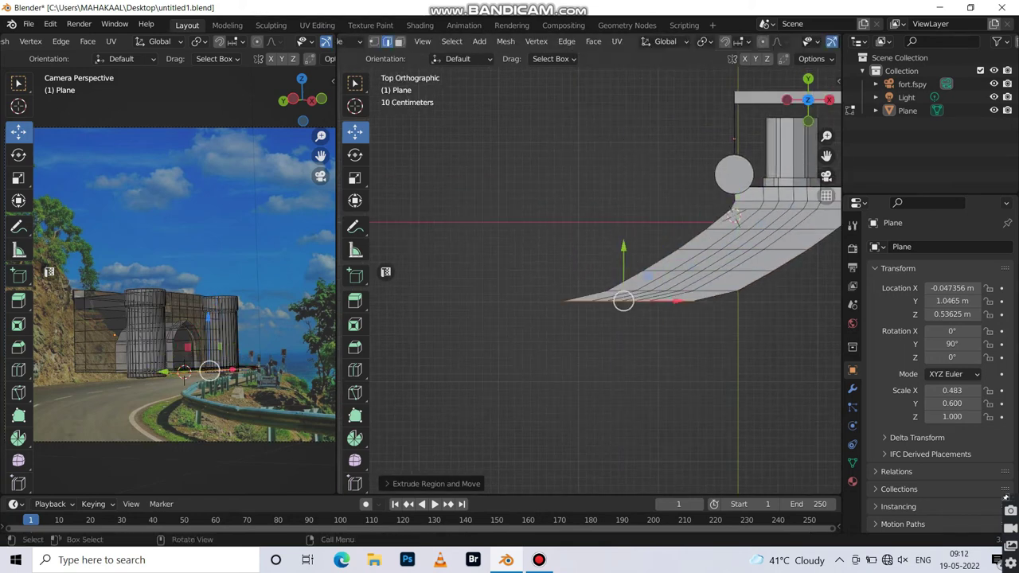
scroll(572, 317, down, 5)
click(683, 299)
scroll(683, 303, up, 4)
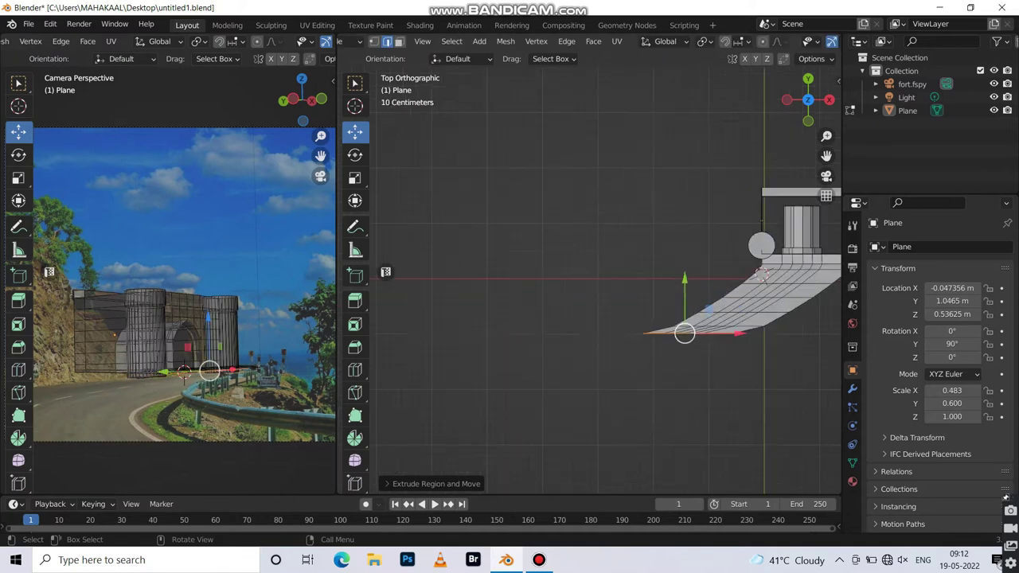
key(g)
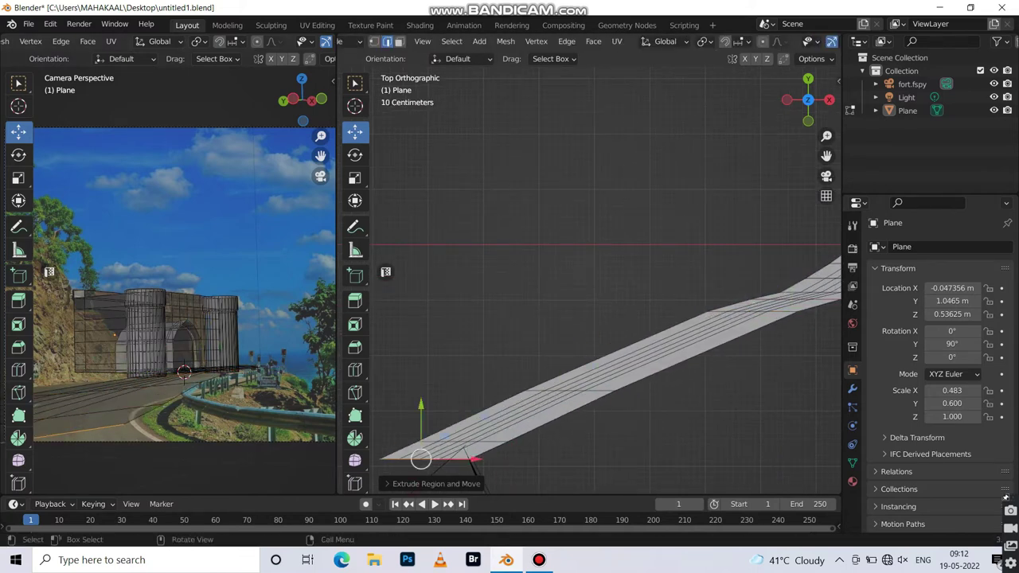
shift+scroll(606, 319, down, 3)
Extrude a new road section from the end edge along the road
key(e)
scroll(183, 287, up, 3)
scroll(589, 287, up, 4)
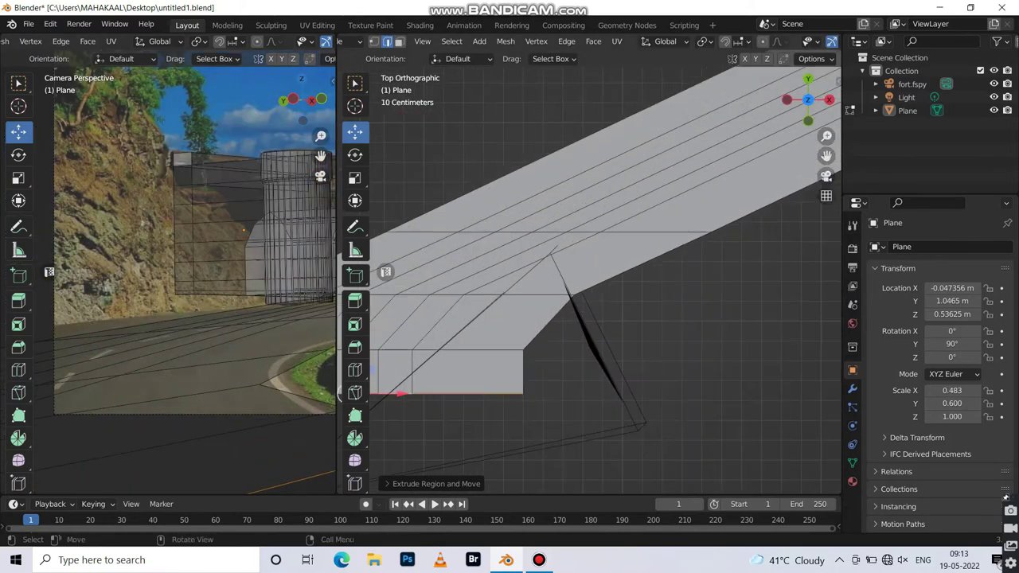
key(Return)
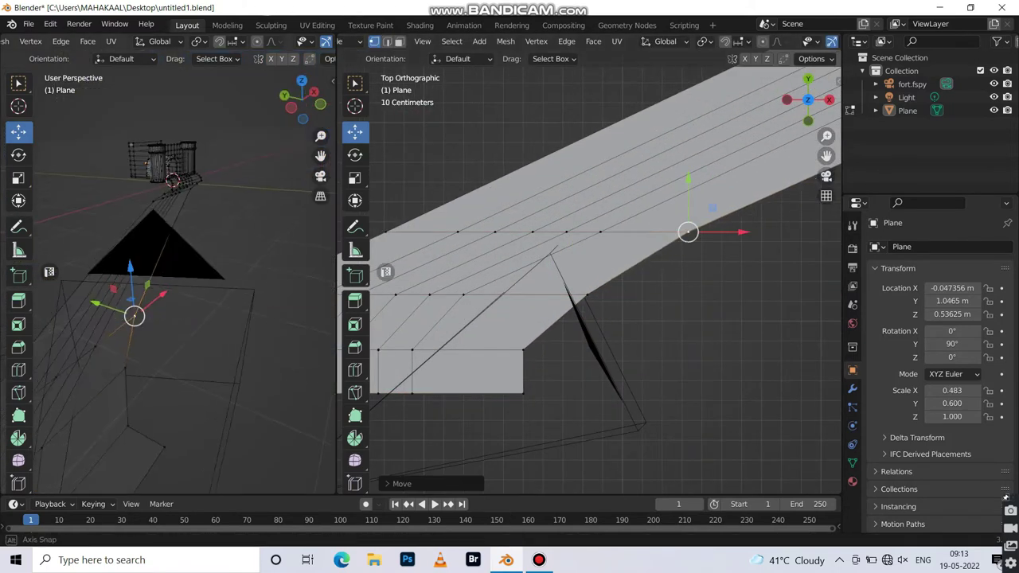
scroll(606, 287, down, 2)
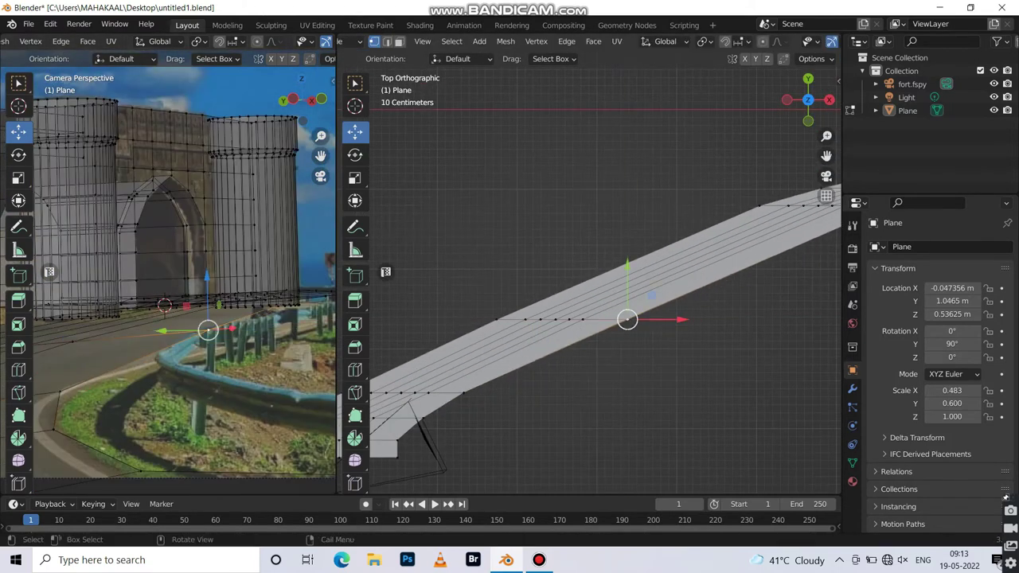
key(Escape)
shift+middle_drag(578, 350, 530, 376)
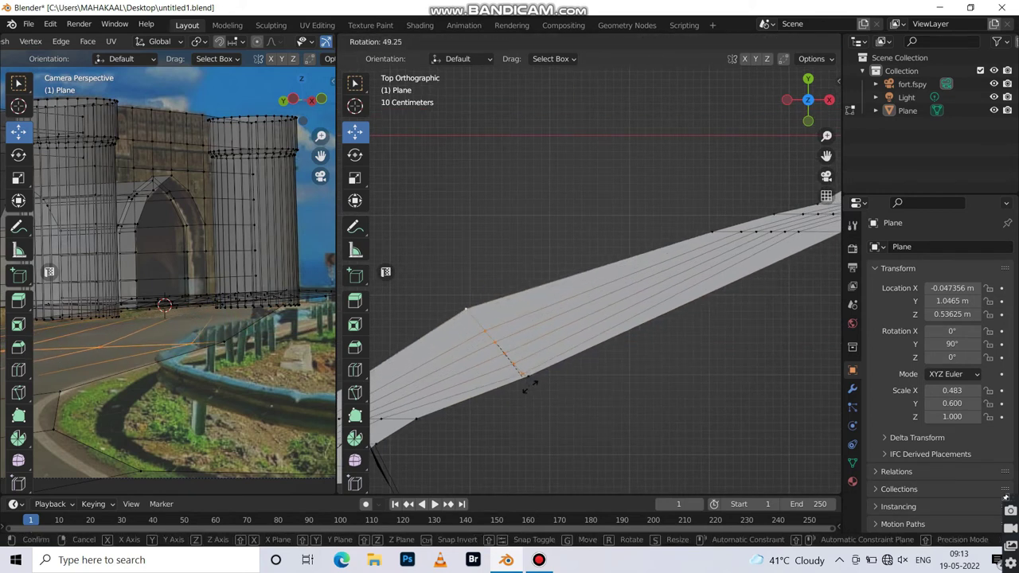
scroll(183, 286, down, 3)
scroll(605, 287, down, 2)
Rotate the vertices at the bend to follow the road's curve, then return to Object Mode
key(a)
key(b)
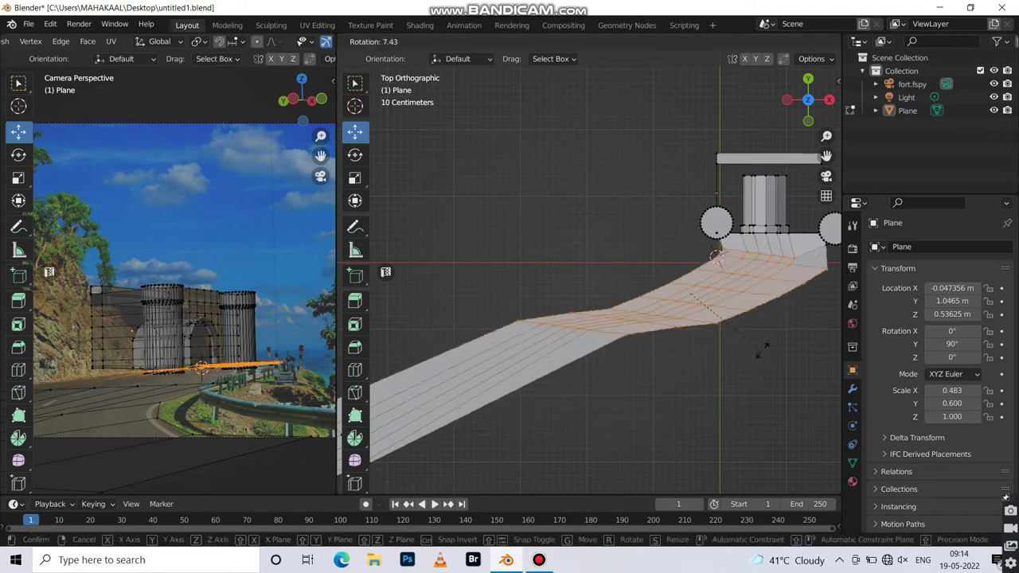
drag(502, 315, 585, 354)
key(r)
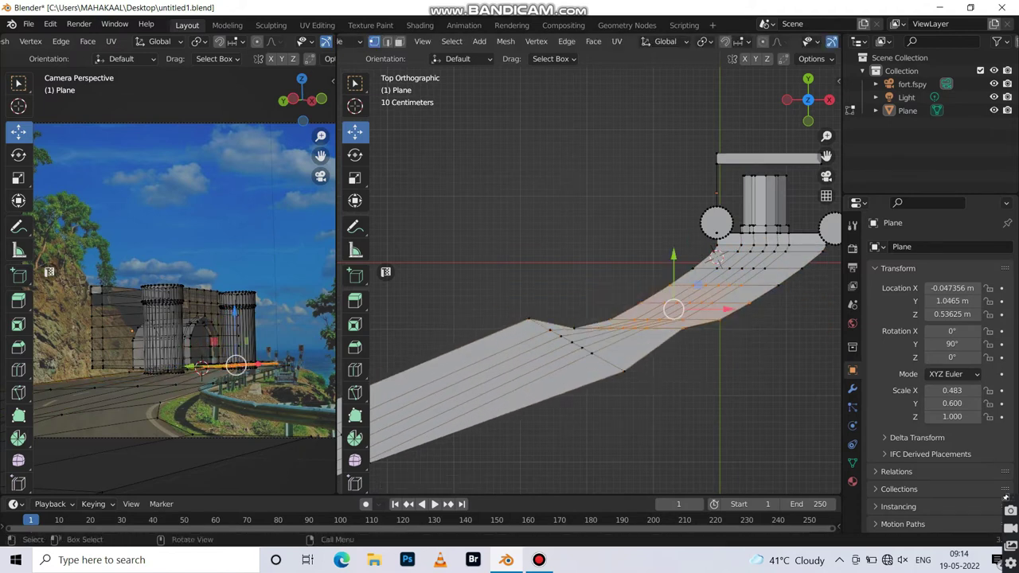
scroll(716, 256, up, 2)
scroll(717, 256, up, 2)
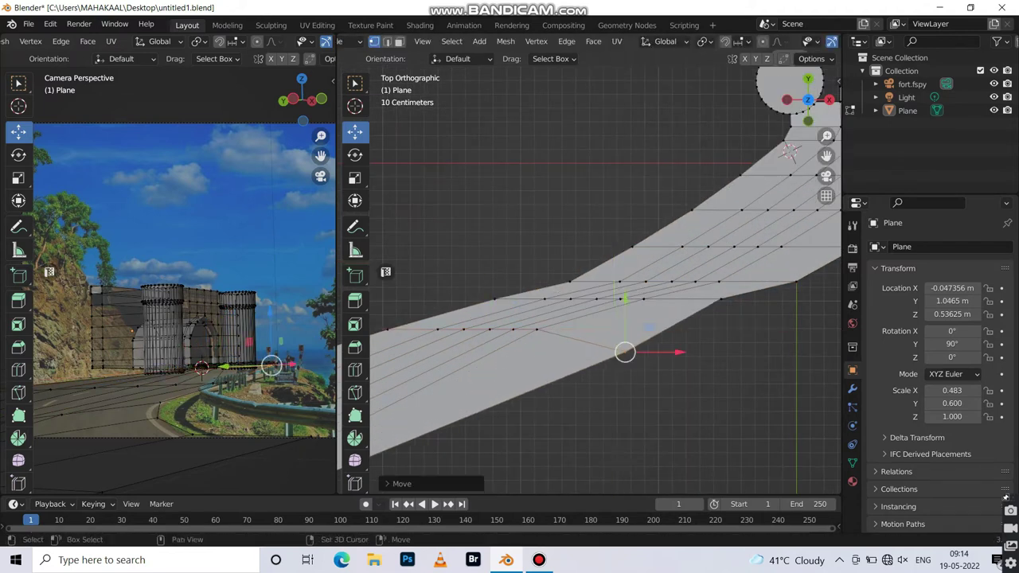
middle_drag(653, 215, 597, 175)
key(Tab)
key(KP_0)
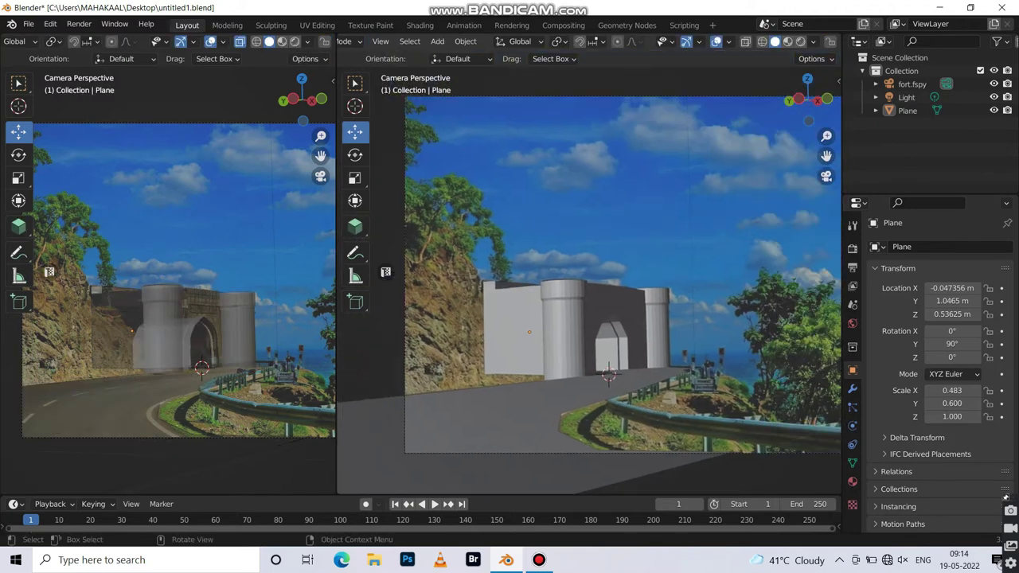
Re-enter Edit Mode on the Plane and extrude the road's edge upward into a side wall
key(KP_0)
key(Tab)
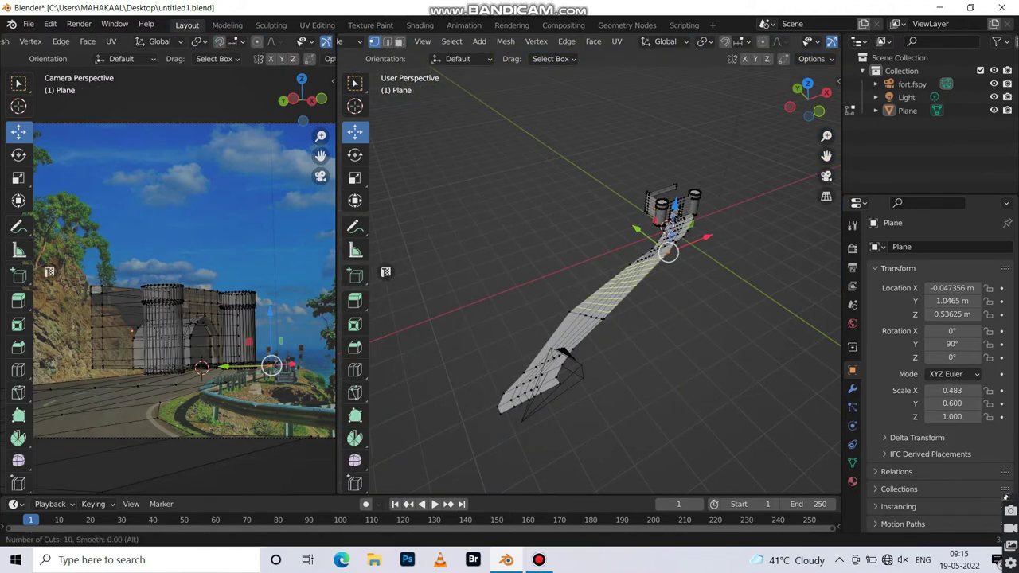
scroll(579, 339, up, 2)
scroll(199, 279, up, 4)
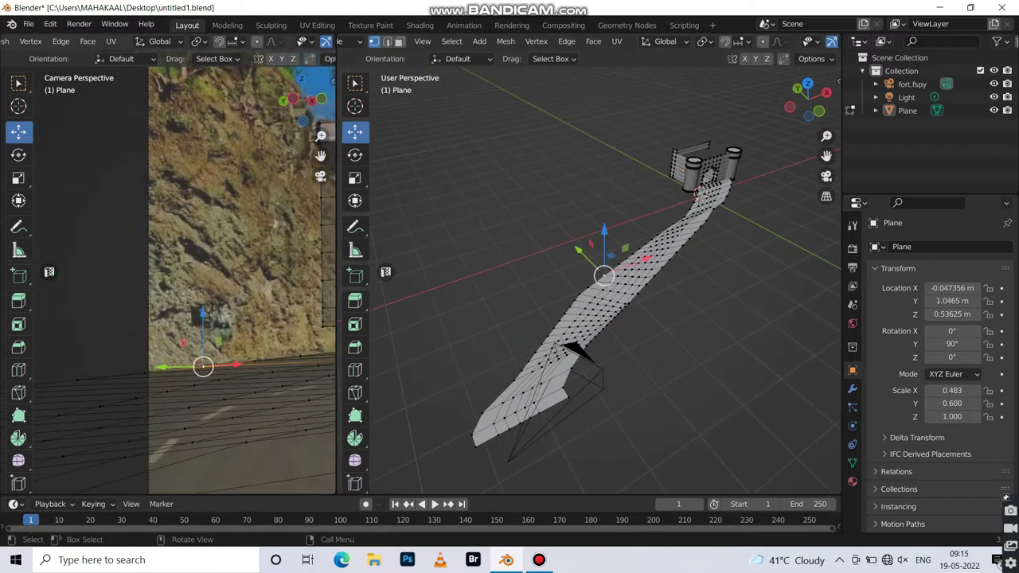
scroll(580, 339, up, 4)
scroll(580, 338, down, 3)
scroll(580, 338, down, 2)
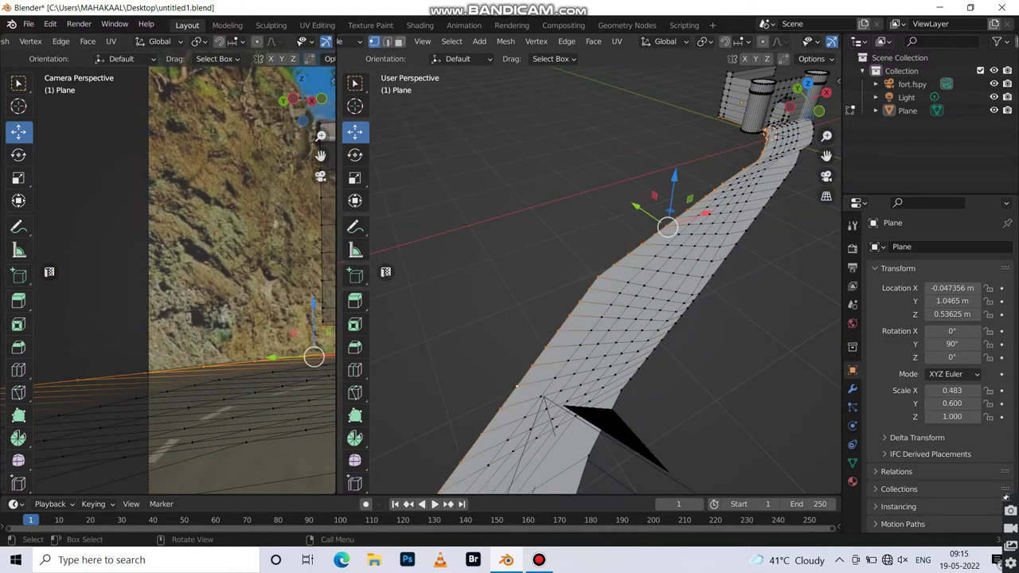
scroll(579, 338, up, 3)
scroll(580, 338, down, 2)
scroll(580, 338, down, 3)
scroll(199, 278, down, 3)
middle_drag(580, 339, 606, 318)
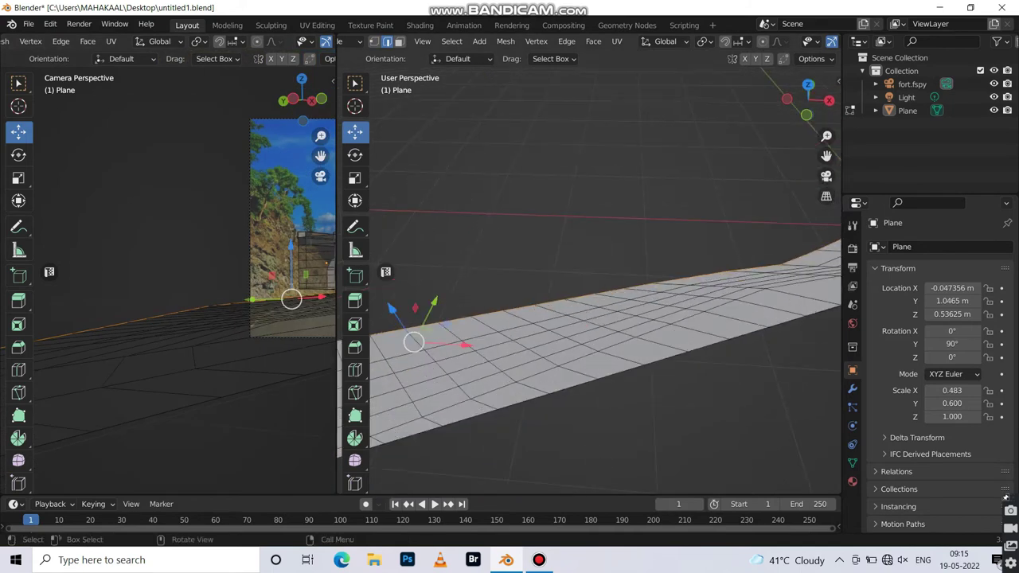
shift+middle_drag(239, 279, 183, 303)
key(e)
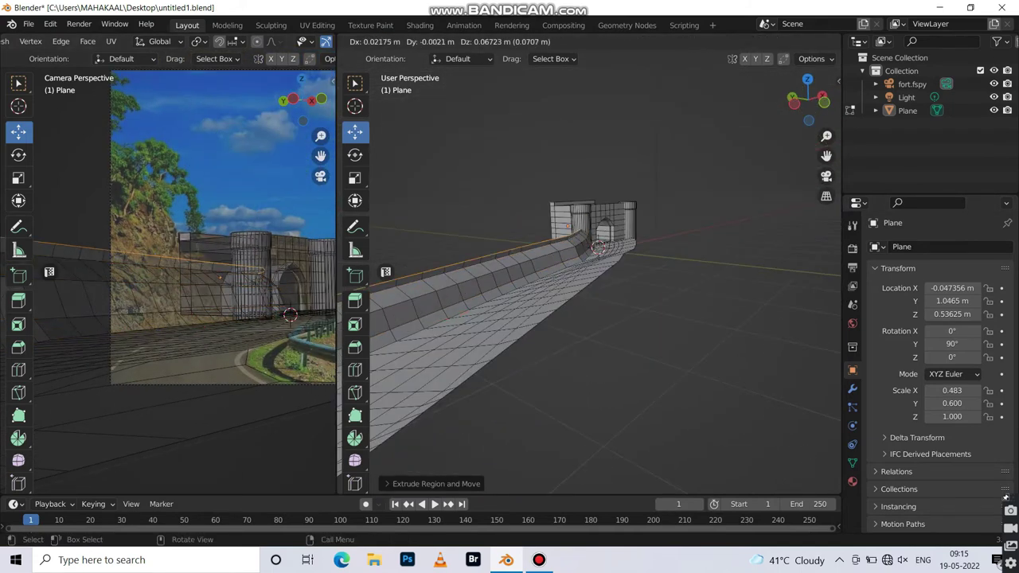
click(385, 272)
Try a further extrusion of the strip near the fort tower and undo it
middle_drag(386, 272, 385, 271)
scroll(385, 272, up, 5)
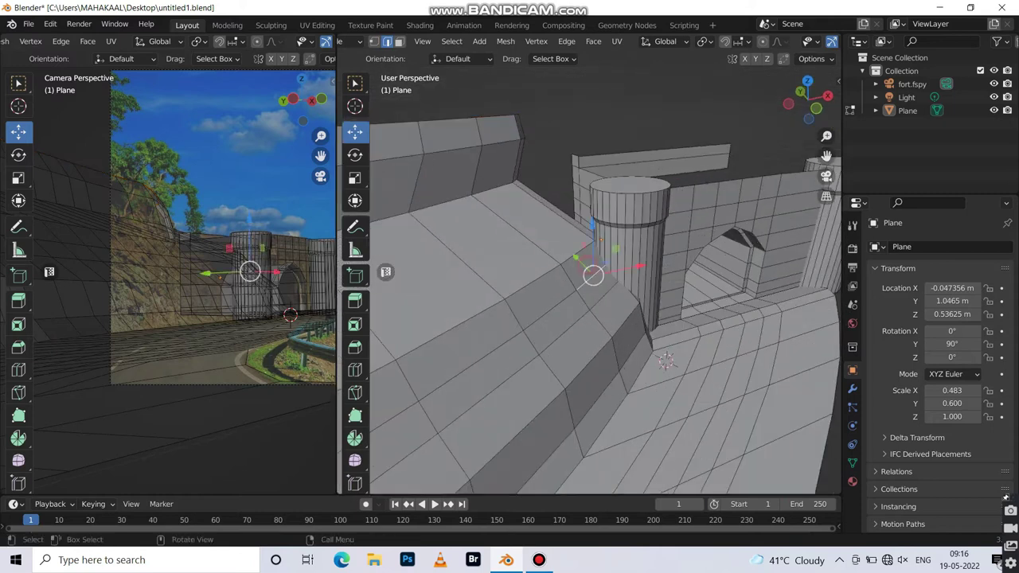
middle_drag(385, 272, 386, 271)
key(e)
click(386, 272)
key(ctrl+z)
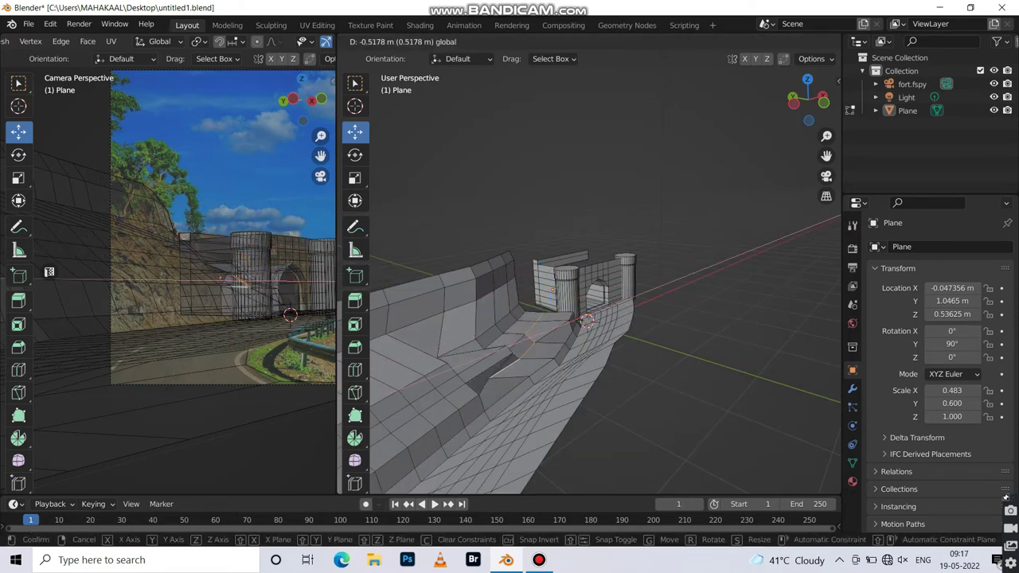
middle_drag(385, 271, 386, 272)
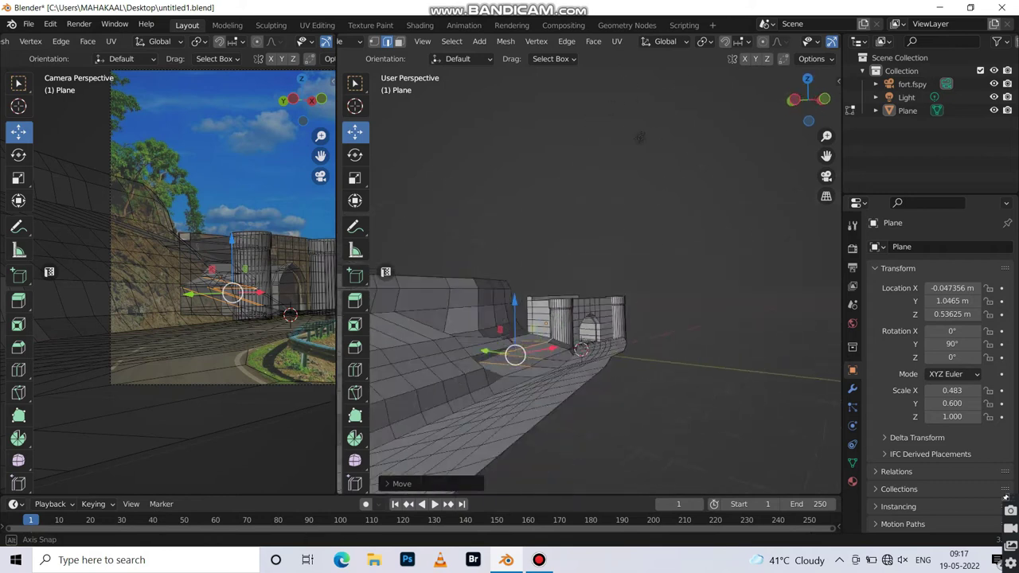
Move the wall edge along the X axis to match the photo's slope
key(Tab)
key(Tab)
middle_drag(685, 110, 709, 76)
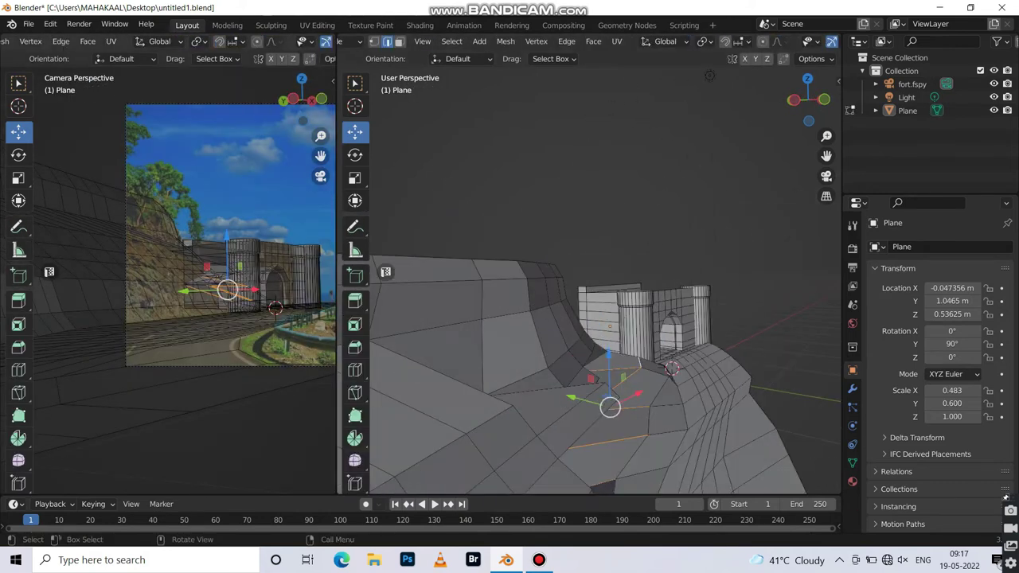
scroll(231, 239, up, 5)
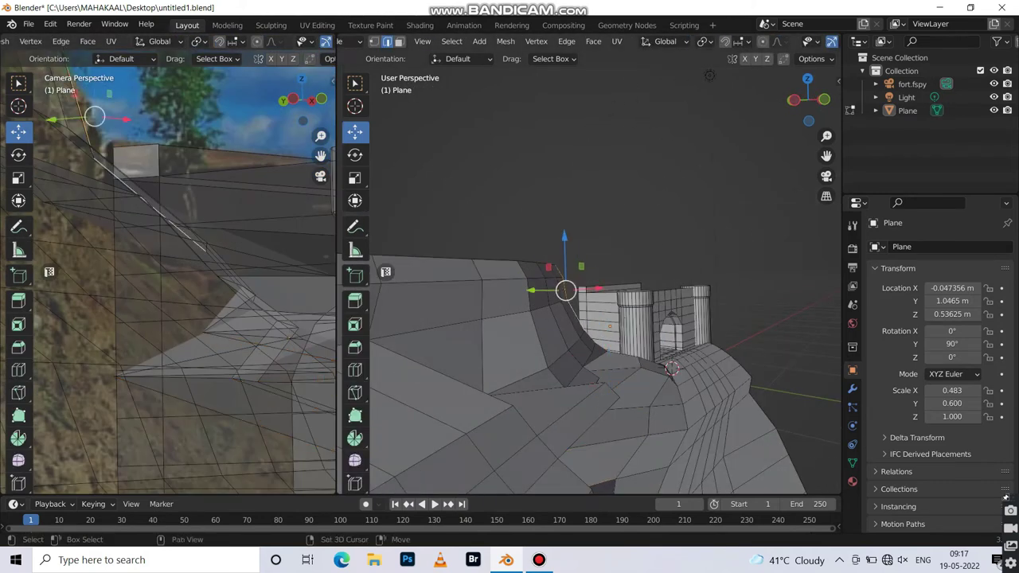
key(g)
key(x)
drag(559, 291, 553, 333)
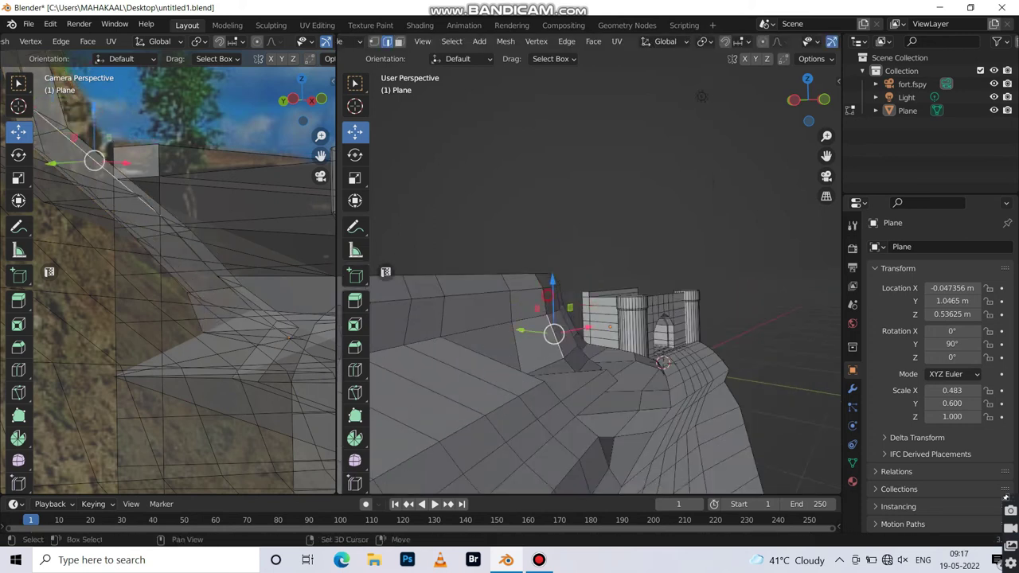
key(g)
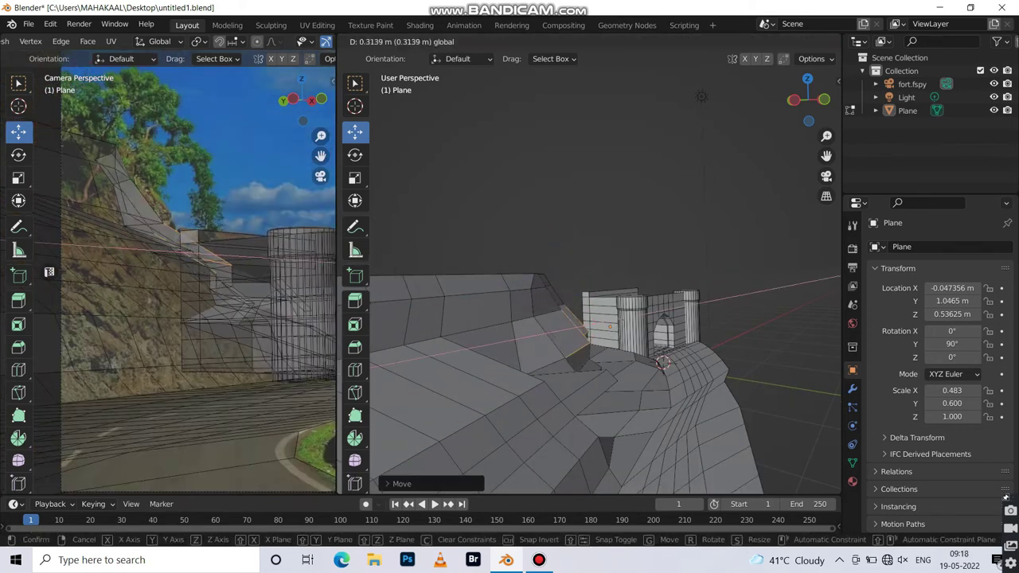
key(Return)
middle_drag(558, 318, 386, 272)
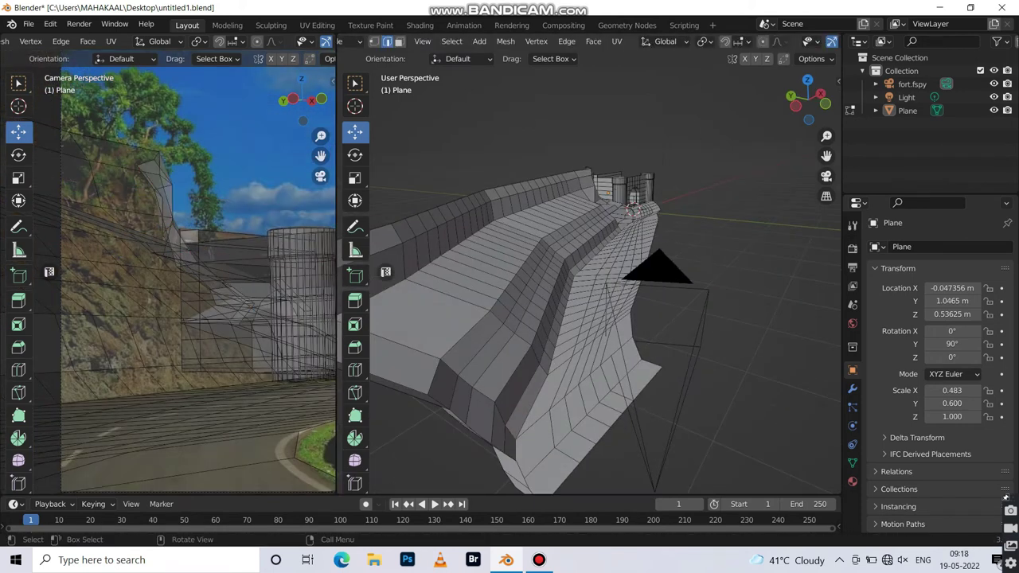
scroll(199, 278, down, 3)
scroll(589, 303, up, 2)
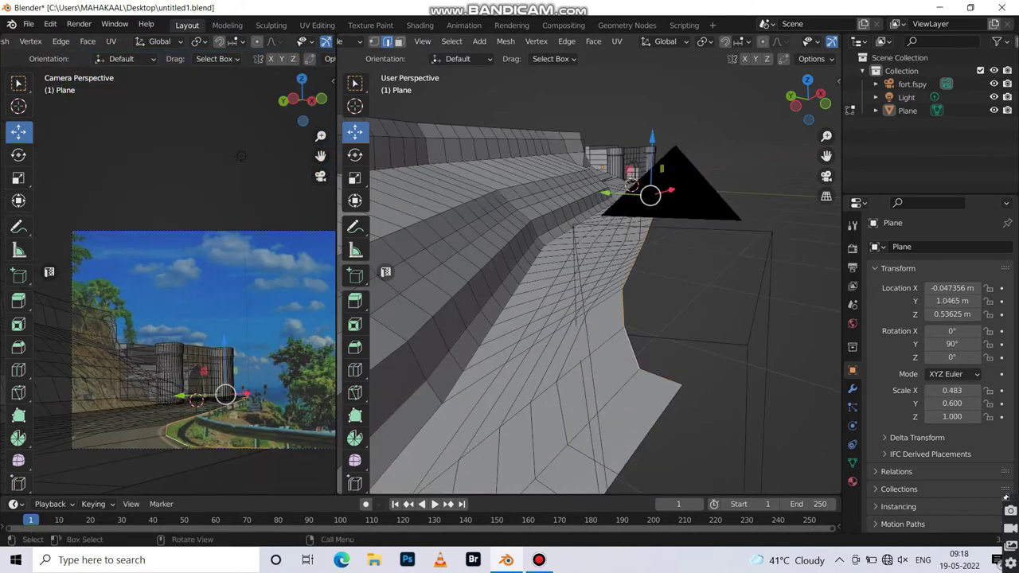
In top view, reposition the extruded wall section along the road
key(KP_7)
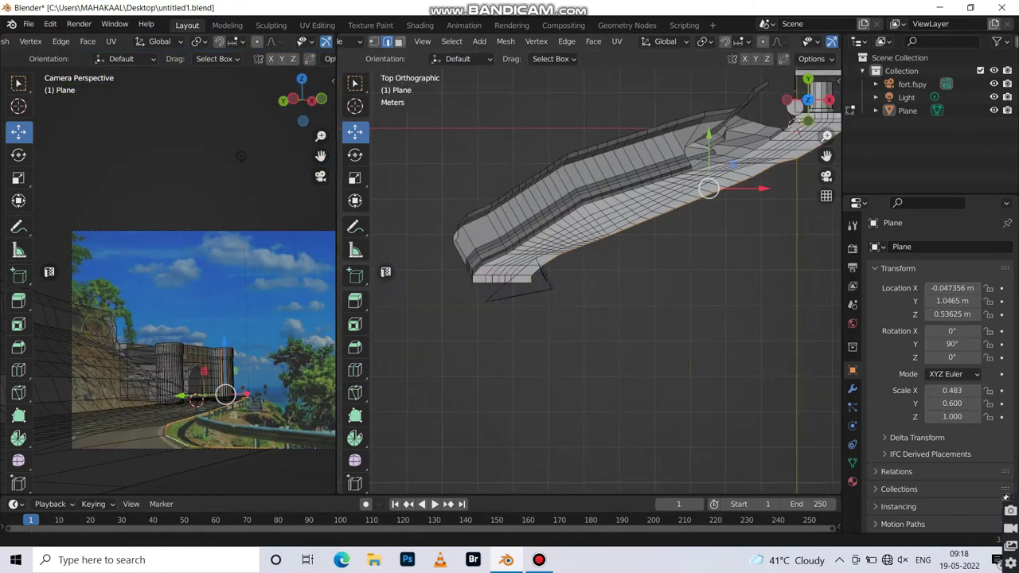
key(g)
middle_drag(609, 273, 475, 234)
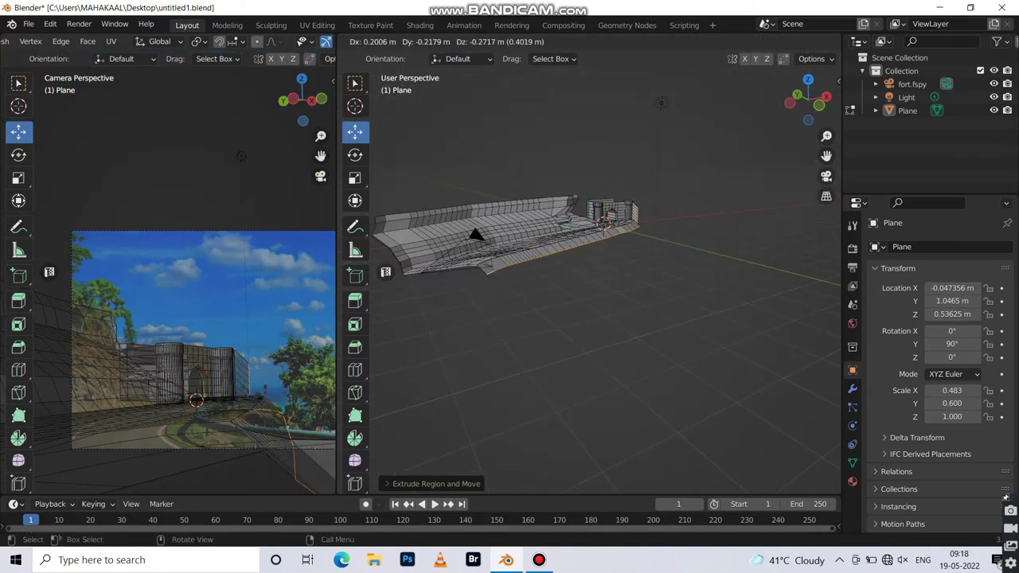
scroll(475, 235, up, 5)
scroll(589, 271, up, 3)
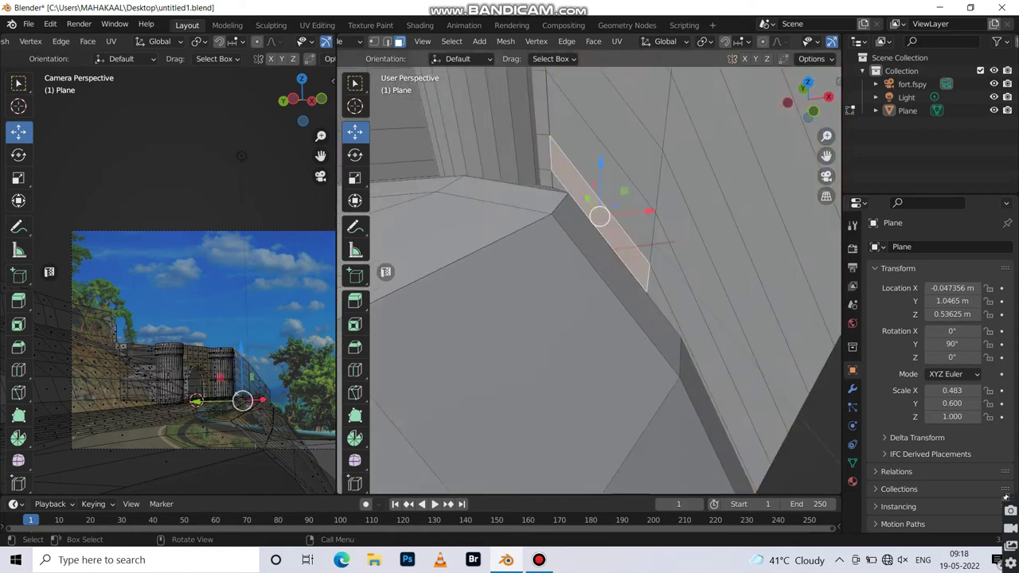
Delete the stray face next to the wall
mouse_move(681, 261)
middle_down()
mouse_move(652, 239)
mouse_move(641, 159)
middle_up()
key(x)
click(652, 209)
scroll(652, 208, down, 3)
scroll(590, 279, down, 5)
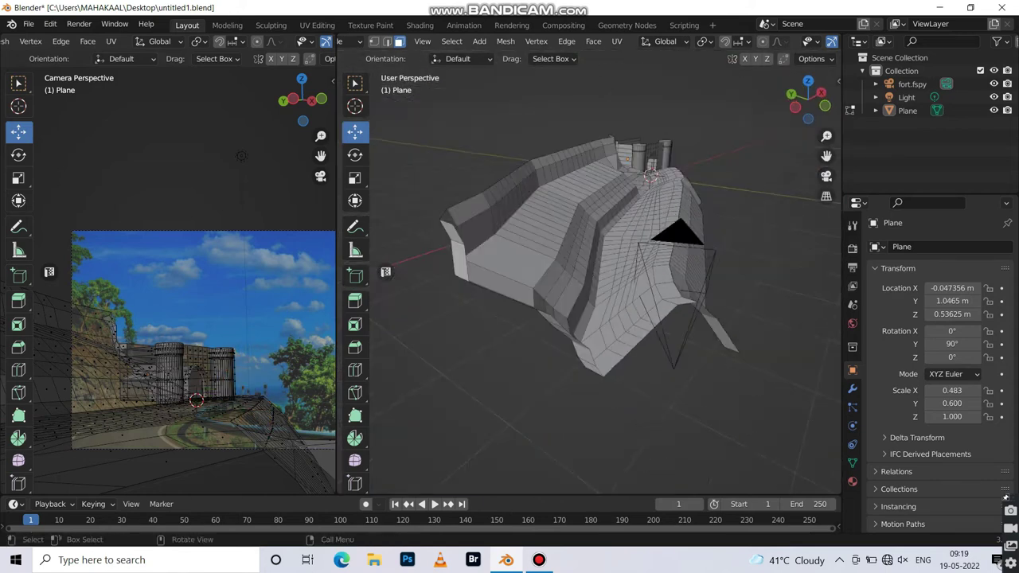
middle_drag(589, 278, 605, 263)
Add a second material slot with a new 'road' material whose Base Color is black
click(852, 482)
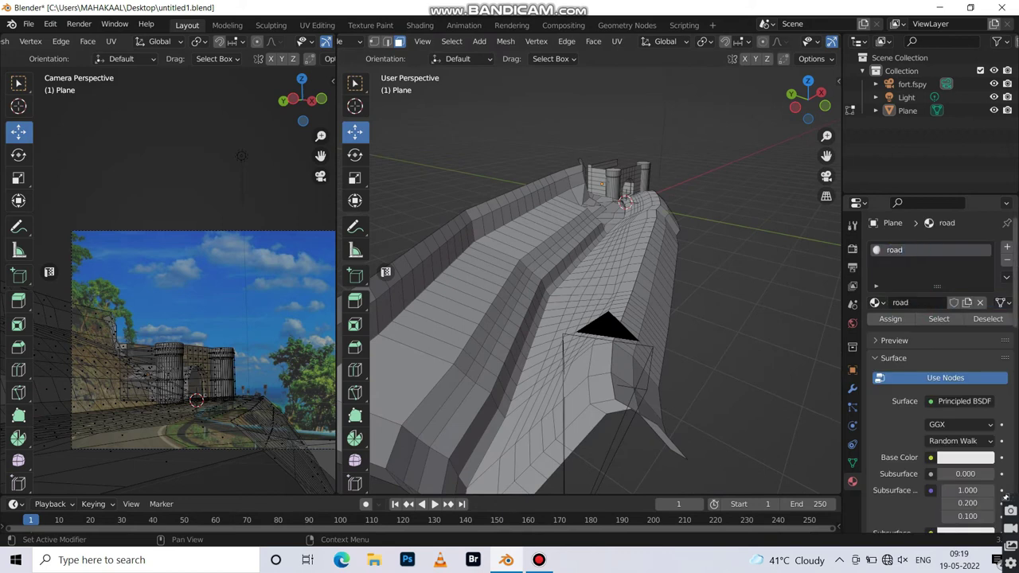
click(1007, 247)
click(916, 329)
click(892, 249)
click(965, 484)
click(936, 394)
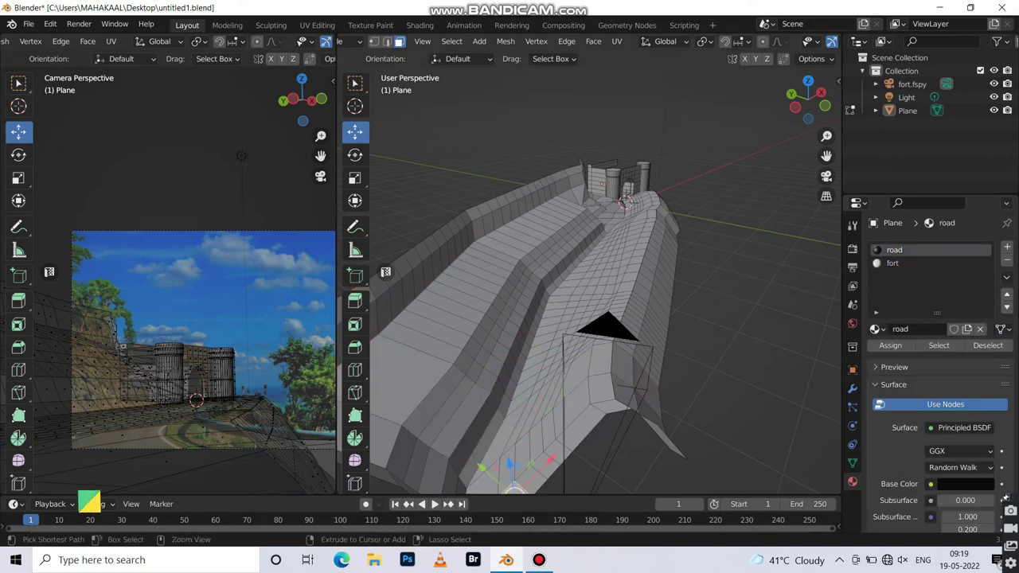
Select the road faces for the road material and check the colouring from the camera
ctrl+click(546, 462)
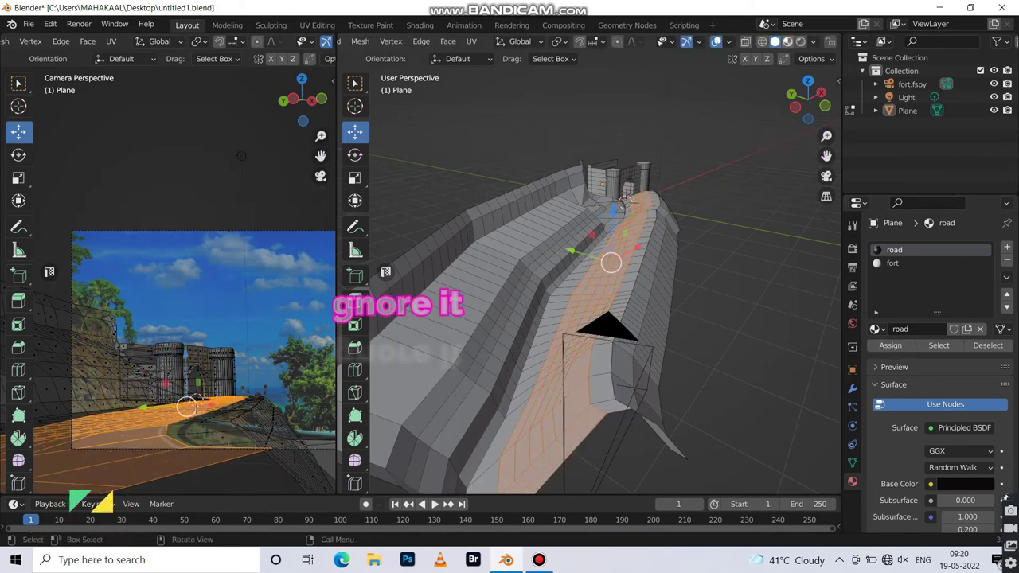
middle_drag(597, 359, 605, 302)
key(Tab)
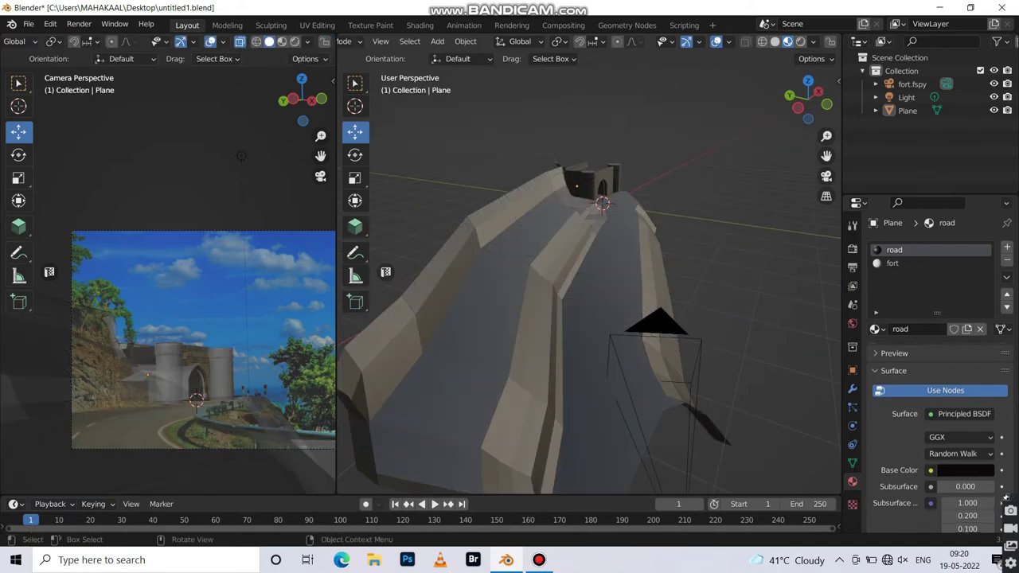
key(Tab)
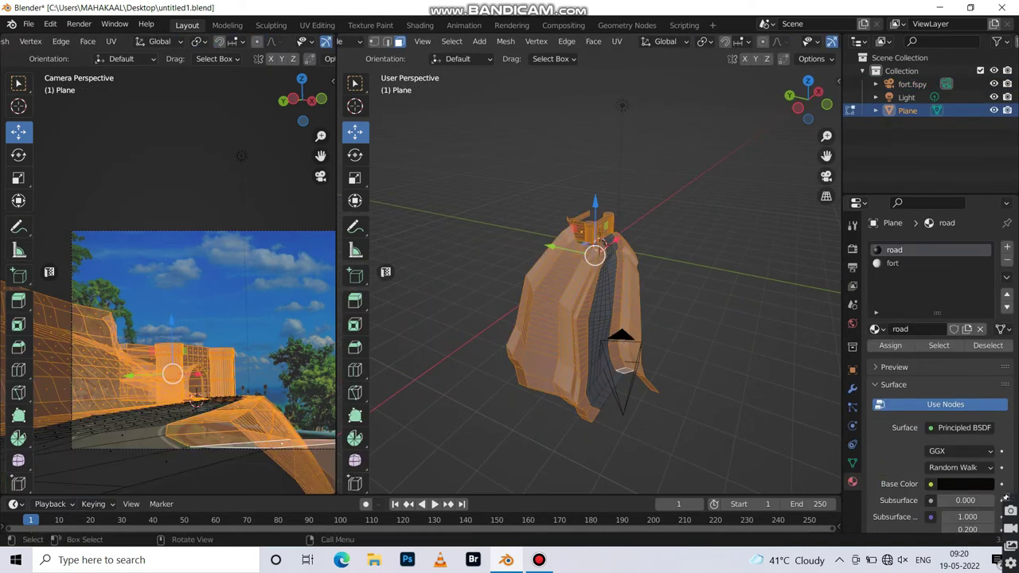
key(KP_0)
Switch to the fort material and open its shader nodes in an enlarged lower area
click(893, 263)
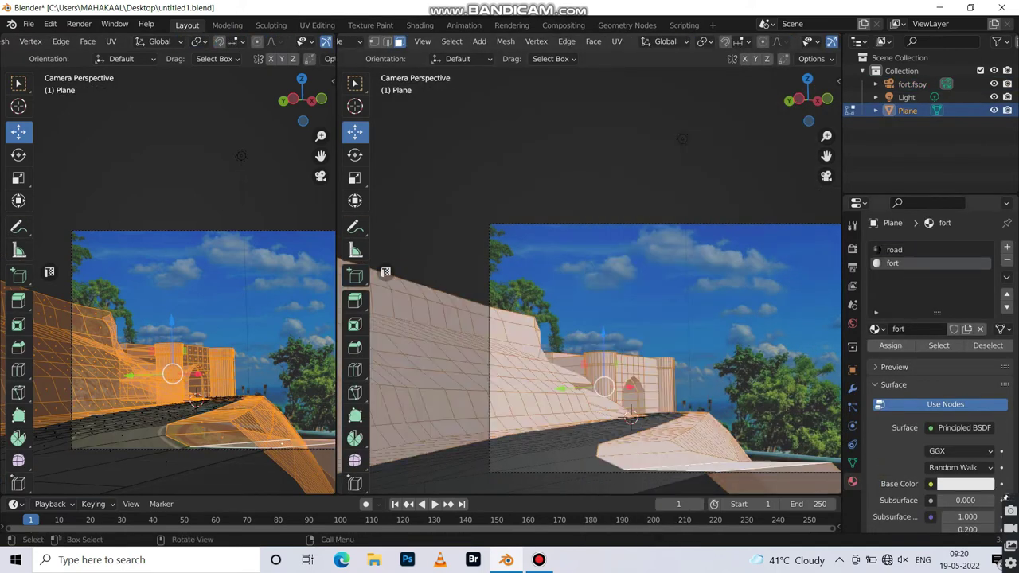
drag(478, 497, 477, 312)
key(shift+F3)
Add a fort.fspy image texture to the fort material, then browse the asset library
key(ctrl+t)
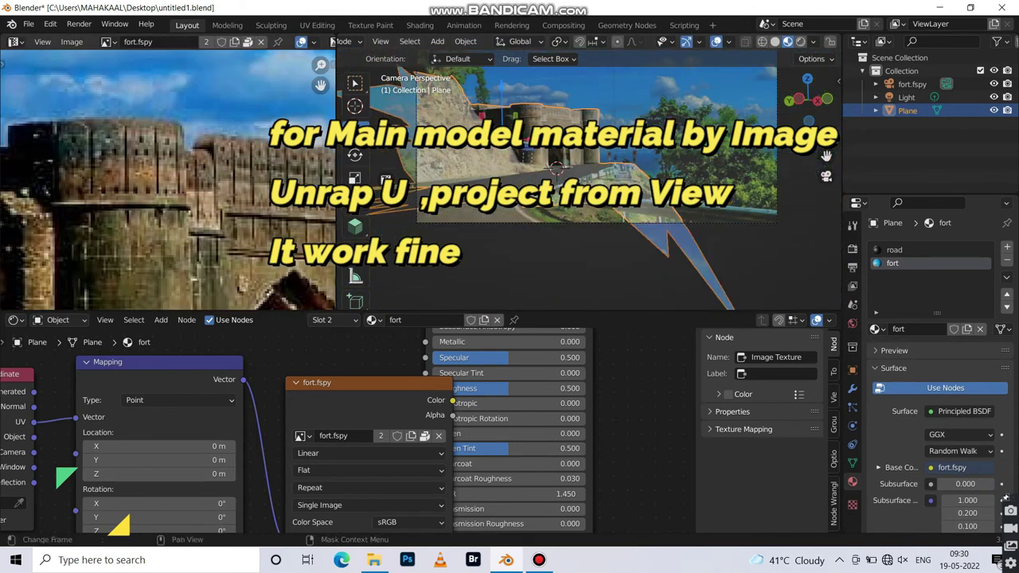
click(80, 339)
click(28, 461)
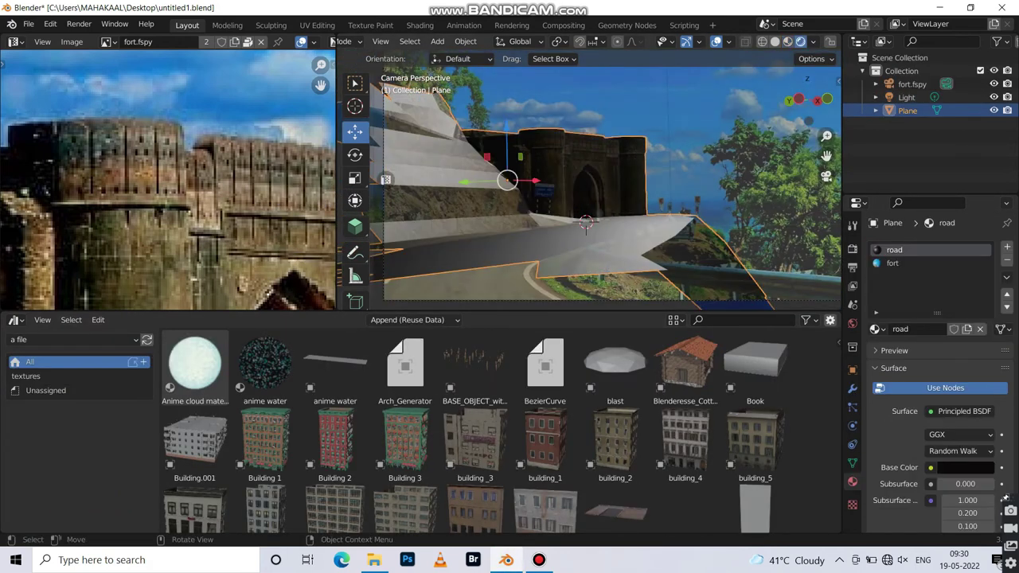
Turn the top-left area into a camera 3D view and shrink the yellow turn sign
scroll(474, 430, down, 10)
scroll(475, 430, up, 5)
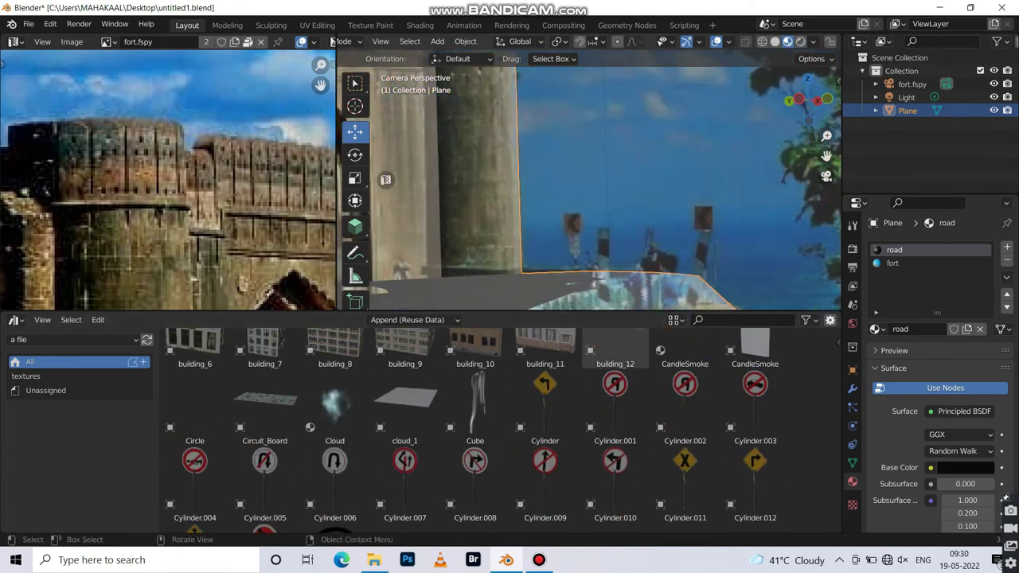
click(16, 41)
click(48, 78)
key(KP_0)
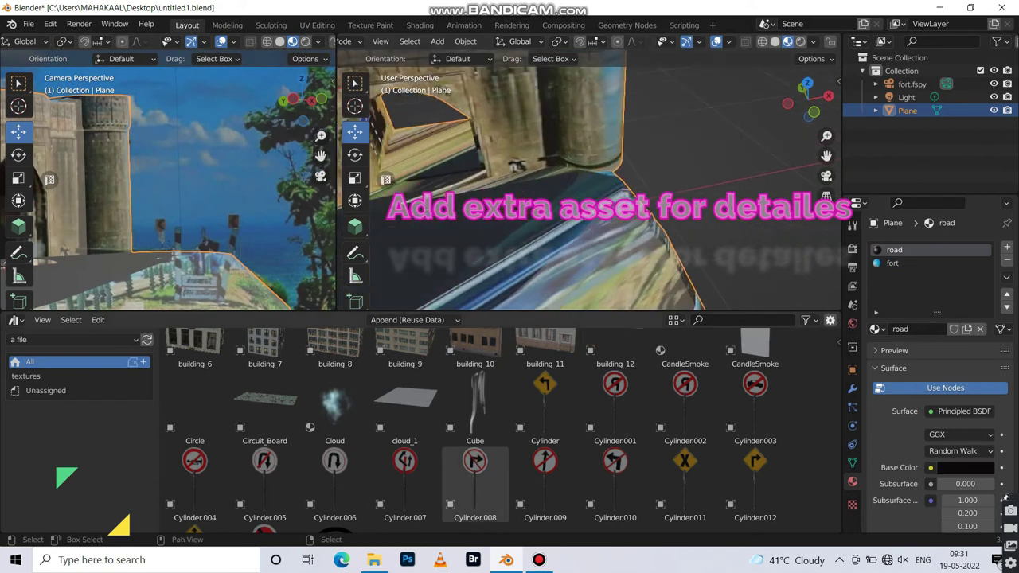
drag(594, 189, 593, 189)
key(s)
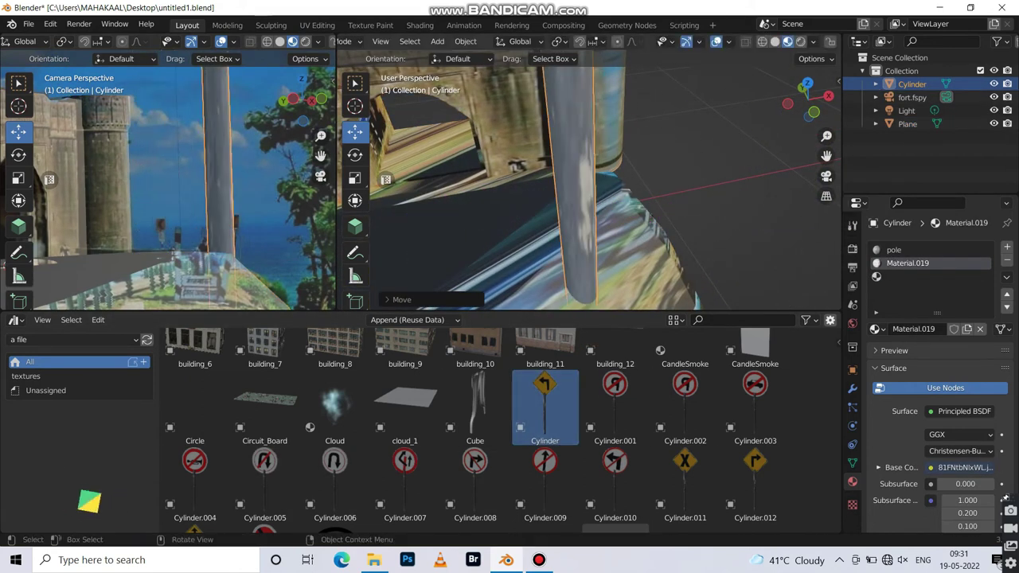
key(Return)
key(s)
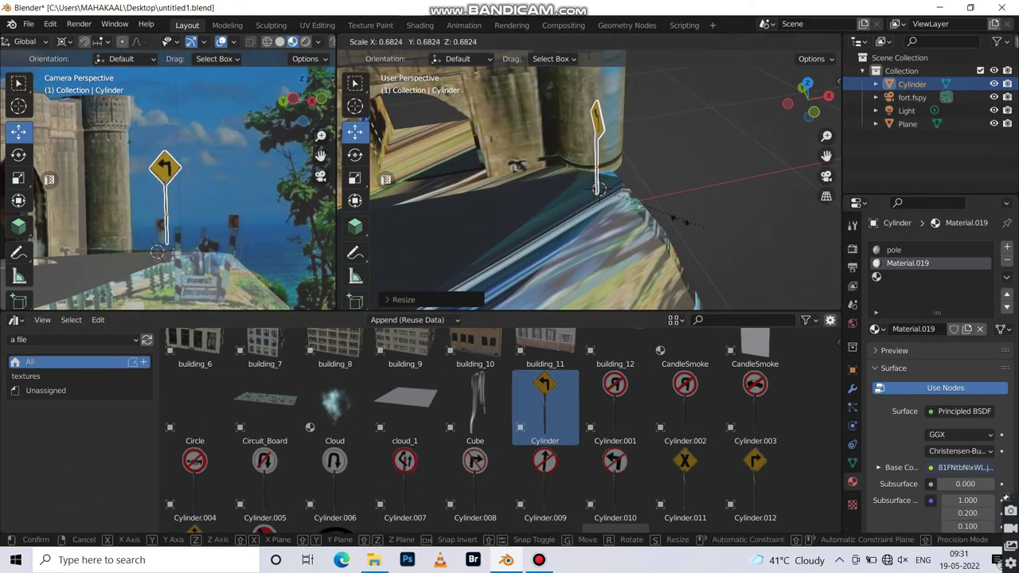
mouse_move(589, 191)
middle_down()
mouse_move(557, 207)
mouse_move(727, 185)
middle_up()
key(s)
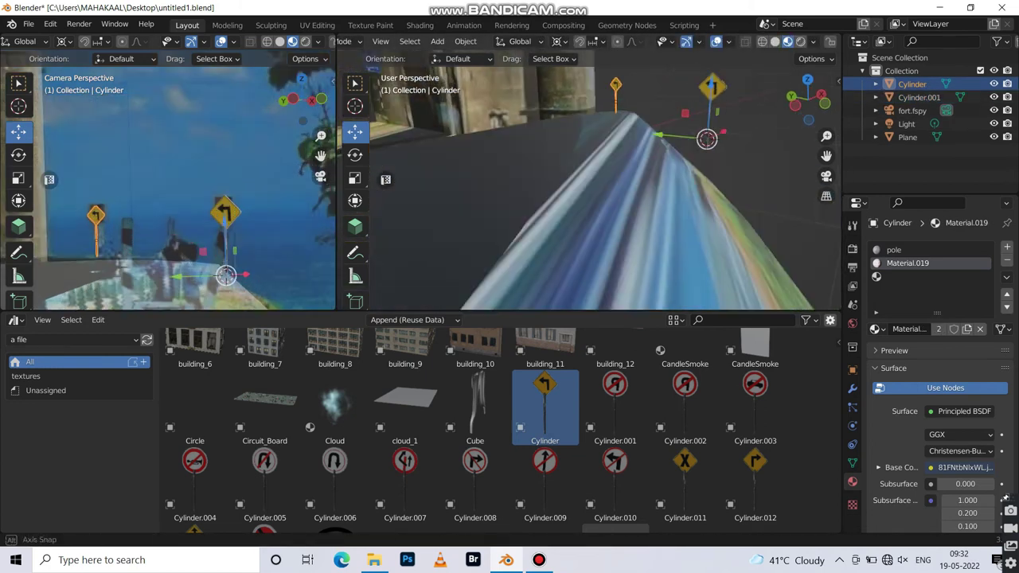
Place the red no-right-turn sign beside the yellow one and size it
drag(615, 406, 649, 129)
drag(709, 153, 645, 141)
key(s)
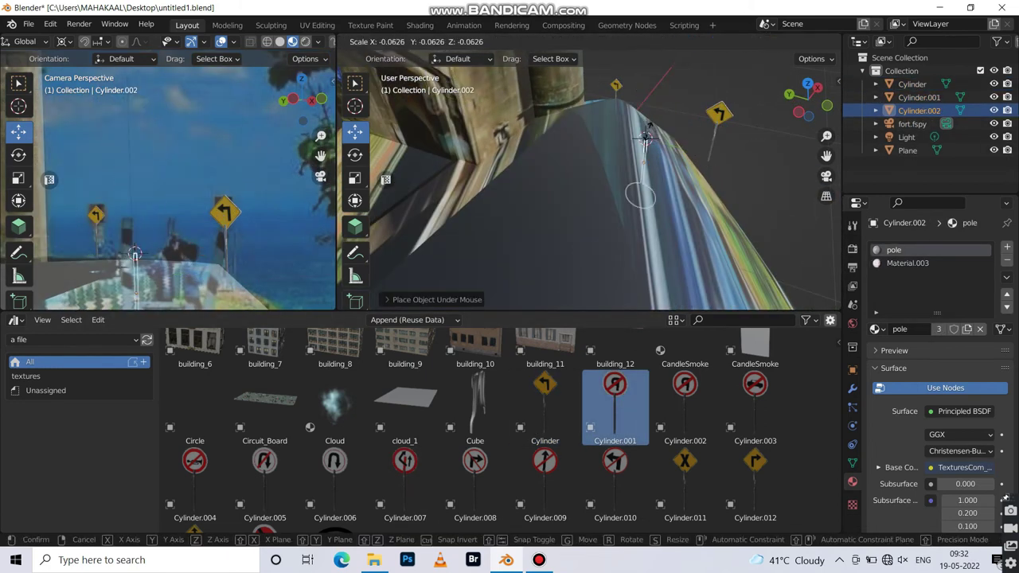
click(647, 139)
Add a cube at the road edge and scale it into a tall post
middle_drag(646, 139, 386, 180)
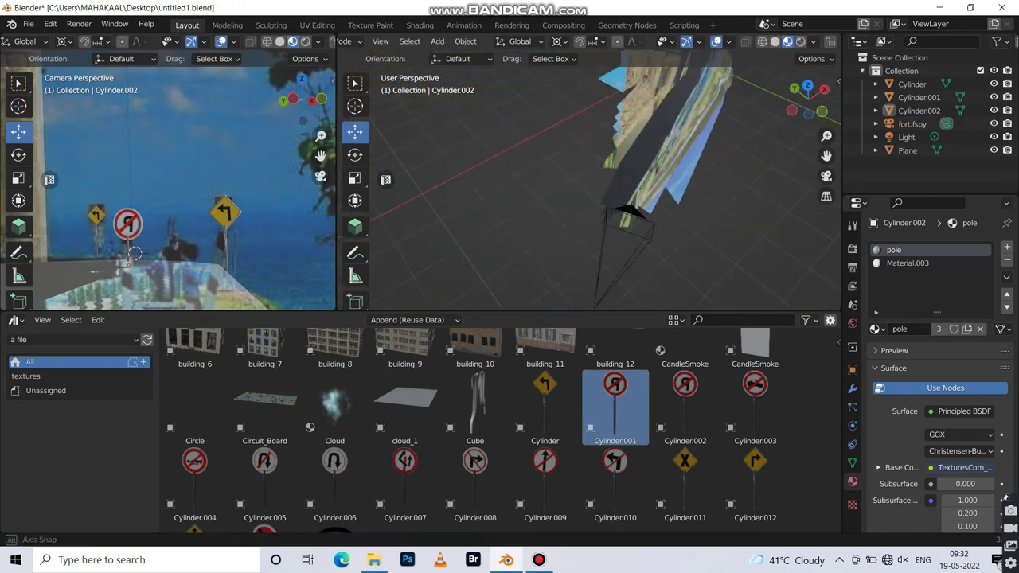
middle_drag(160, 199, 239, 159)
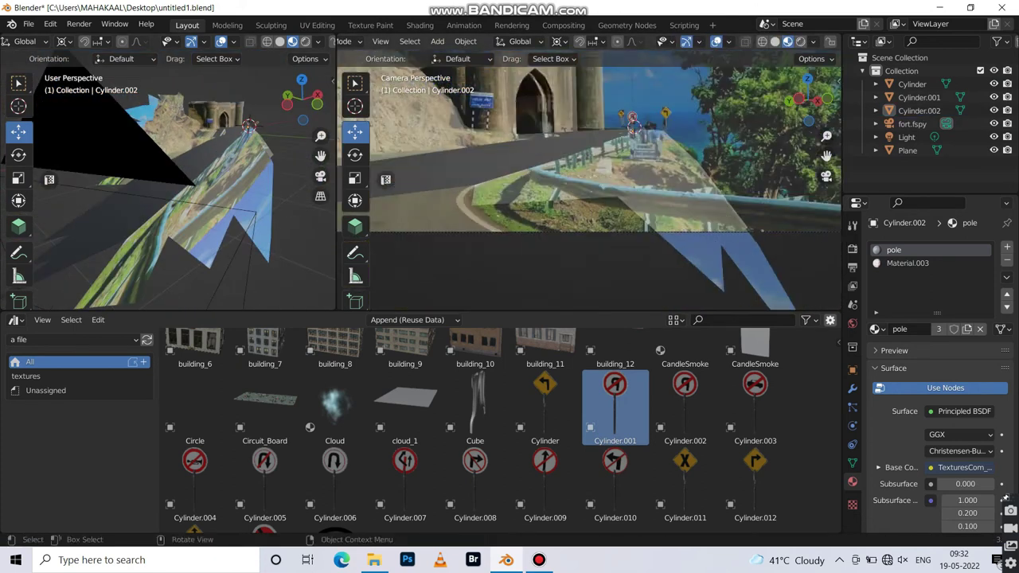
middle_drag(597, 160, 596, 63)
middle_drag(562, 230, 567, 226)
key(shift+a)
key(s)
click(566, 224)
right_click(589, 216)
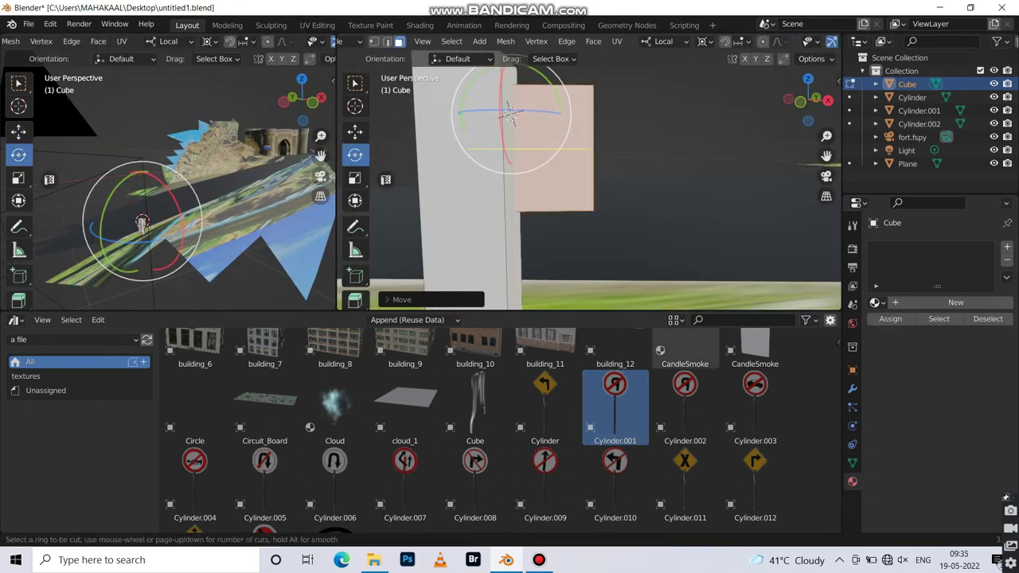
Reshape the cube into a guard-rail piece and place a rotated copy of it
key(g)
middle_drag(509, 115, 603, 141)
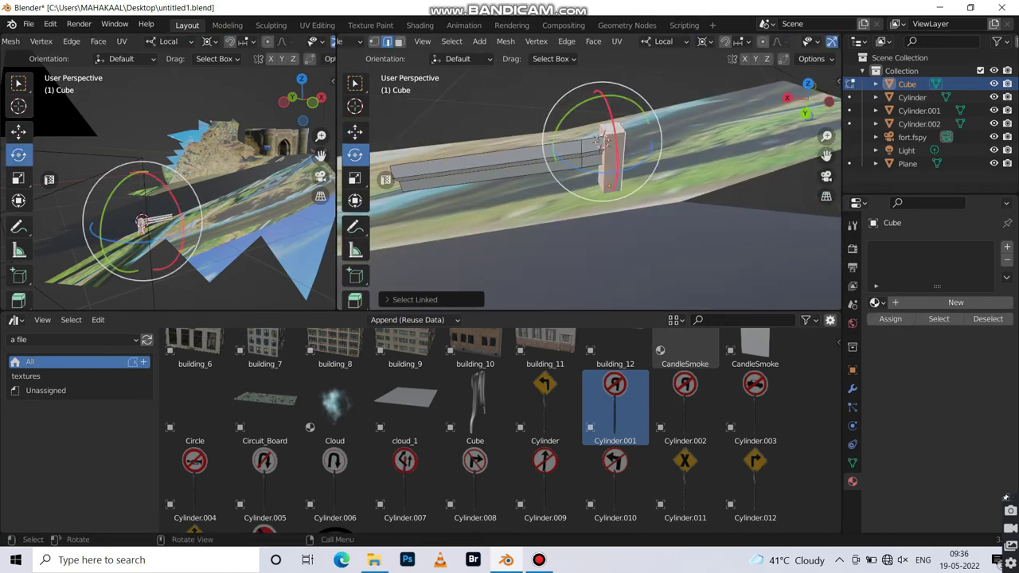
mouse_move(602, 142)
middle_down()
mouse_move(638, 160)
mouse_move(605, 143)
mouse_move(557, 159)
middle_up()
key(Tab)
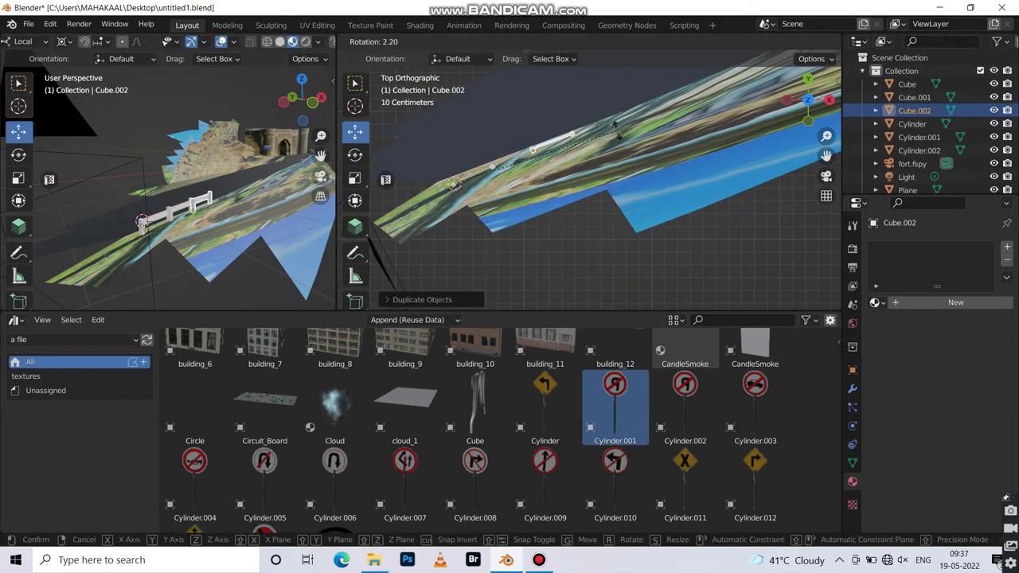
click(453, 183)
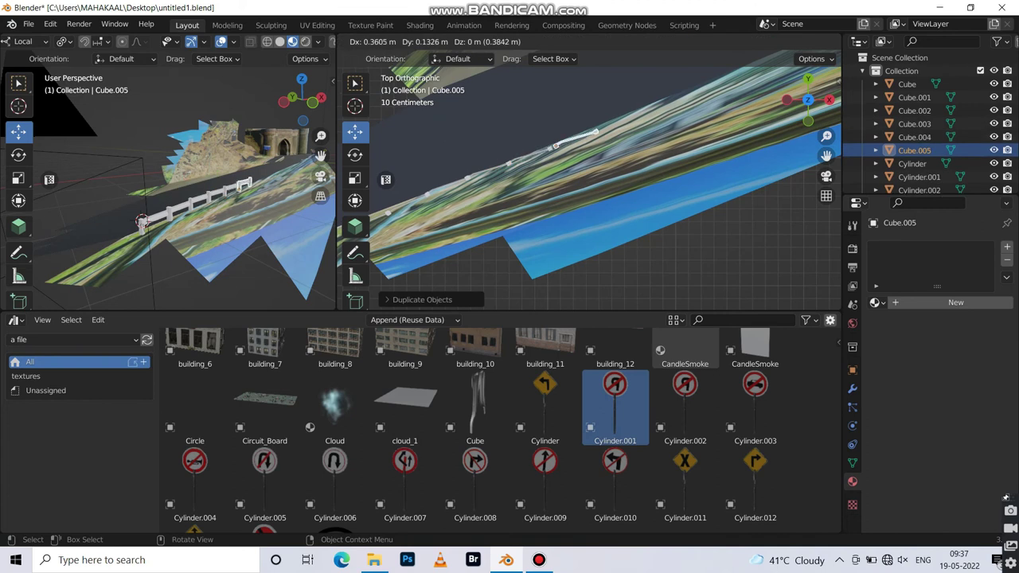
Duplicate the rail pieces repeatedly with Shift+D to line the road's edge
key(shift+d)
click(466, 235)
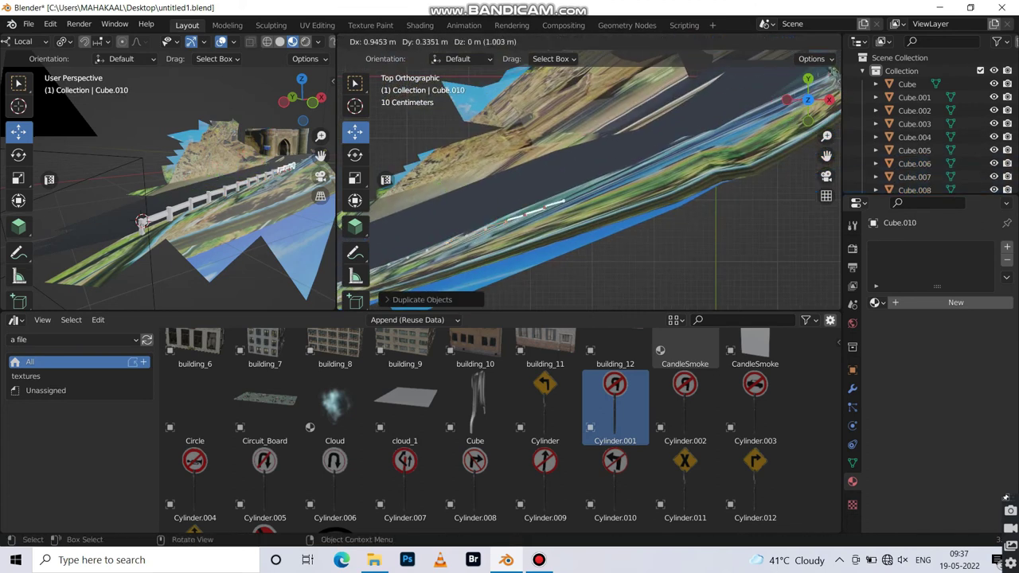
click(563, 202)
key(shift+d)
click(517, 223)
key(shift+d)
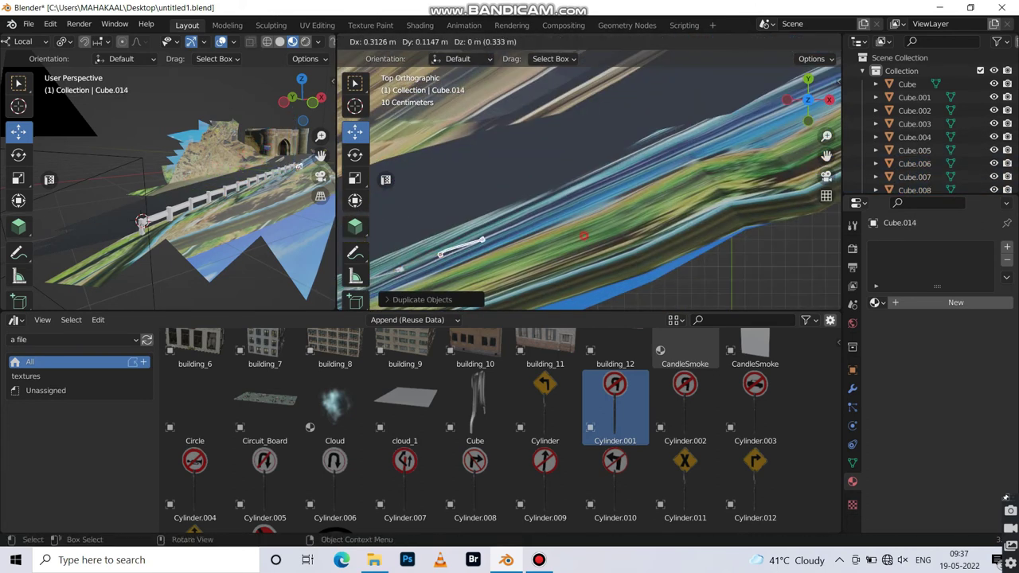
click(521, 225)
key(shift+d)
click(414, 238)
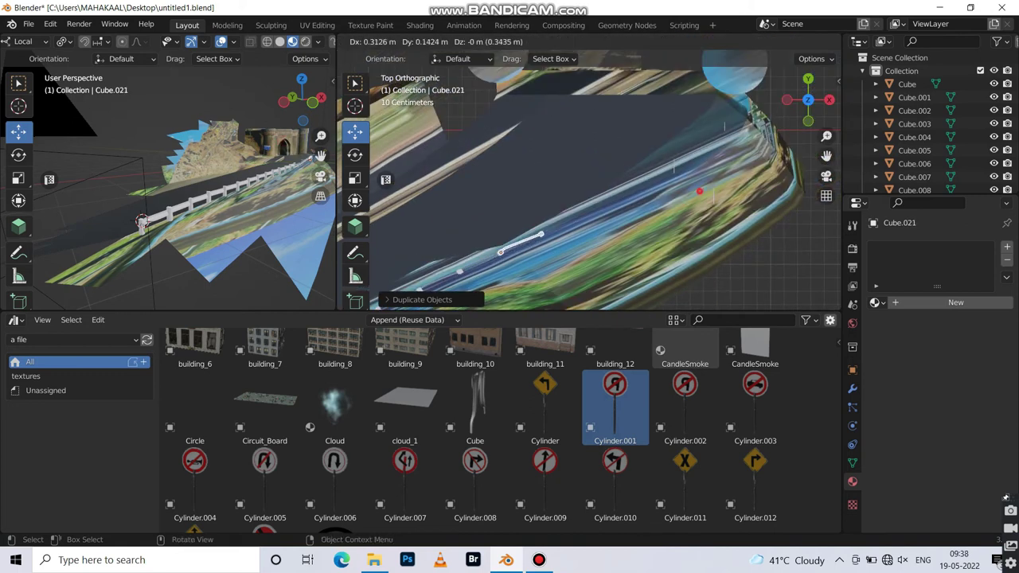
click(539, 235)
key(shift+d)
click(557, 231)
key(shift+d)
click(683, 181)
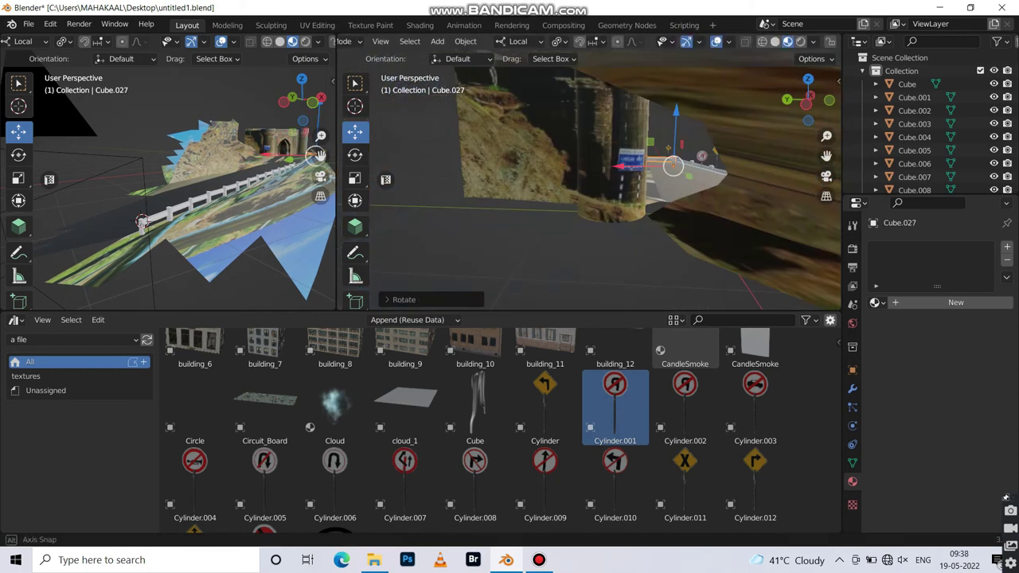
middle_drag(683, 182, 605, 191)
View the scene through the camera and switch an editor to the material node editor
key(KP_0)
key(Tab)
click(14, 319)
click(92, 440)
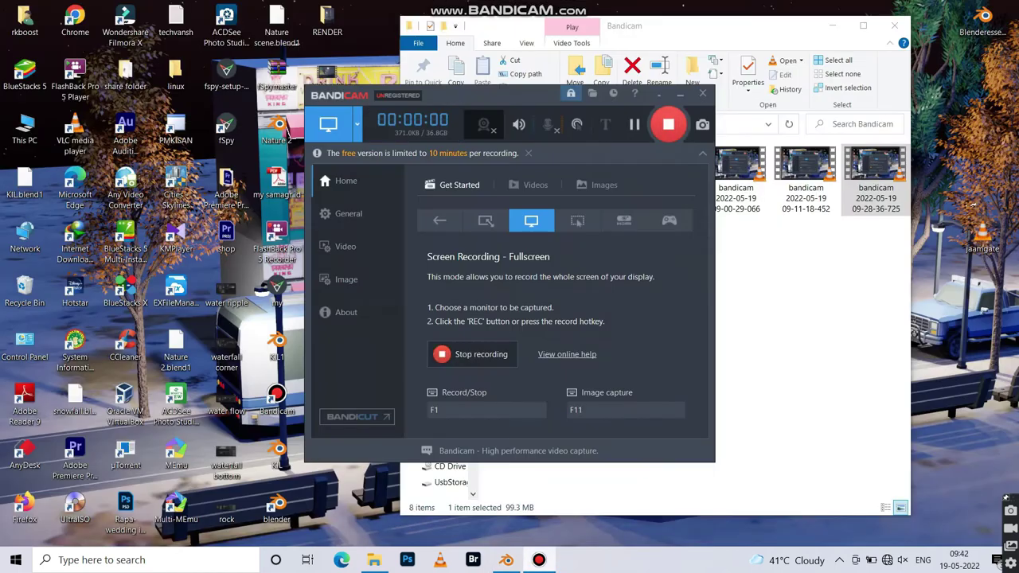
scroll(1005, 496, down, 2)
scroll(1005, 496, down, 2)
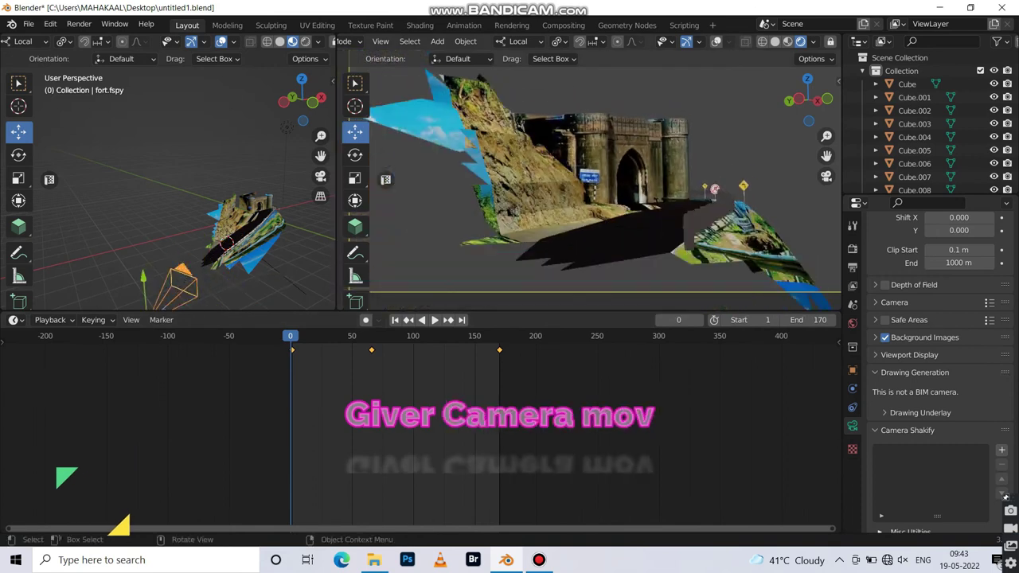
Play back the camera animation from frame 0 to 170 in the timeline
key(space)
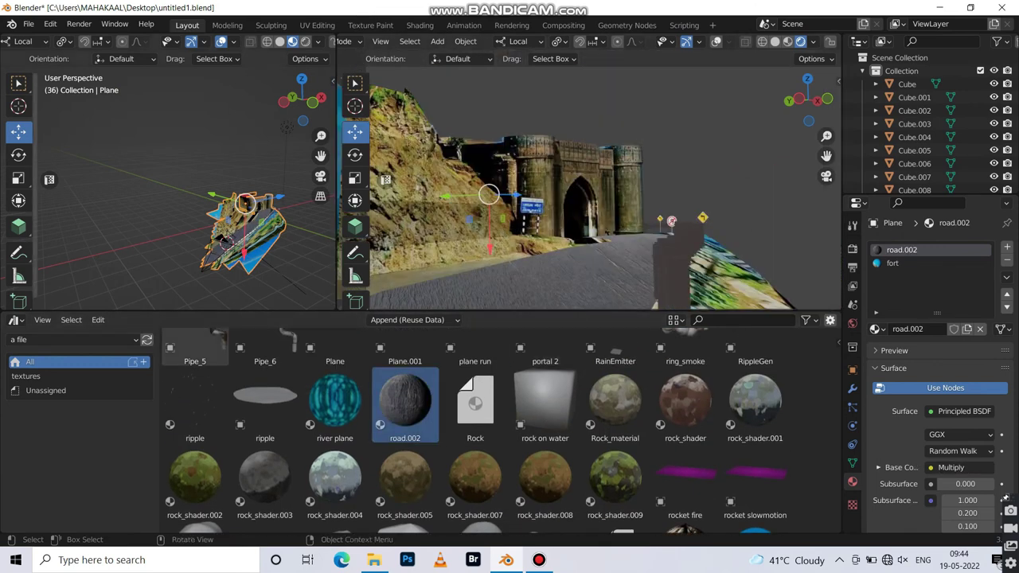
Select all of the road plane in Edit Mode and inspect its road.002 texture mapping through the camera
key(Tab)
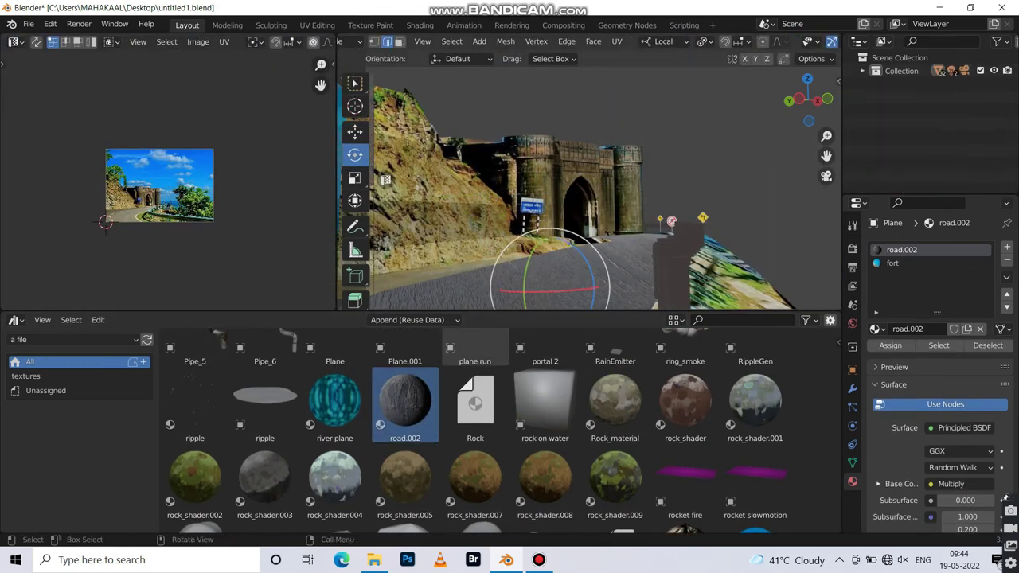
key(KP_0)
key(a)
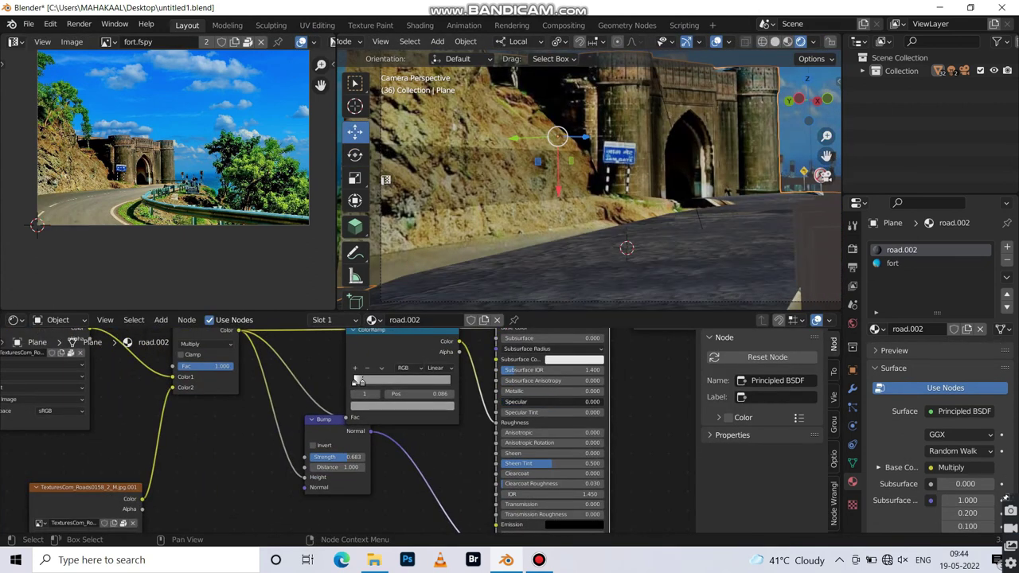
scroll(414, 383, up, 3)
scroll(415, 382, down, 4)
scroll(358, 398, up, 2)
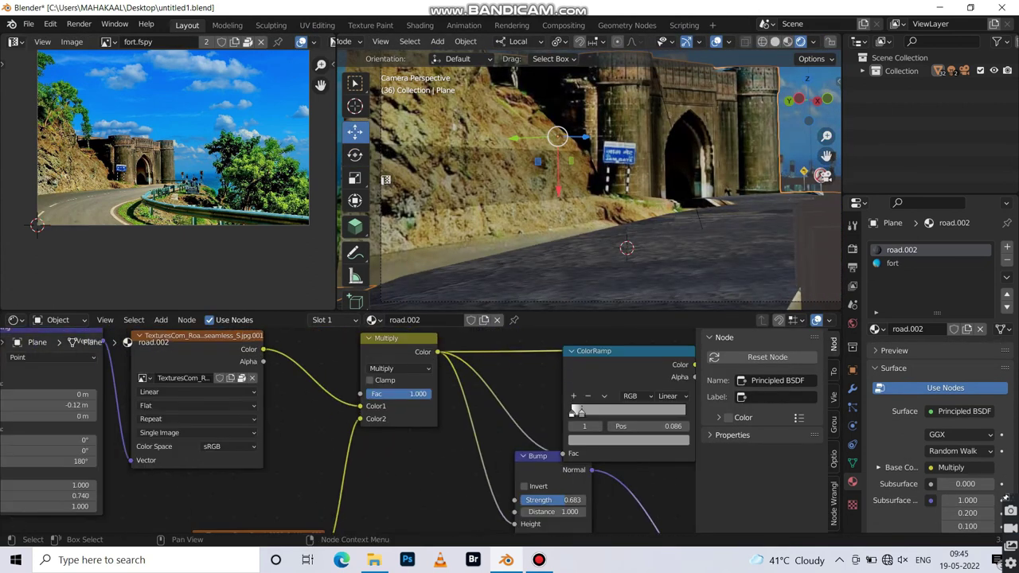
click(13, 319)
Drag the orange Tree_Generator tree and a green spruce from the Asset Browser beside the road, scaling them
click(417, 412)
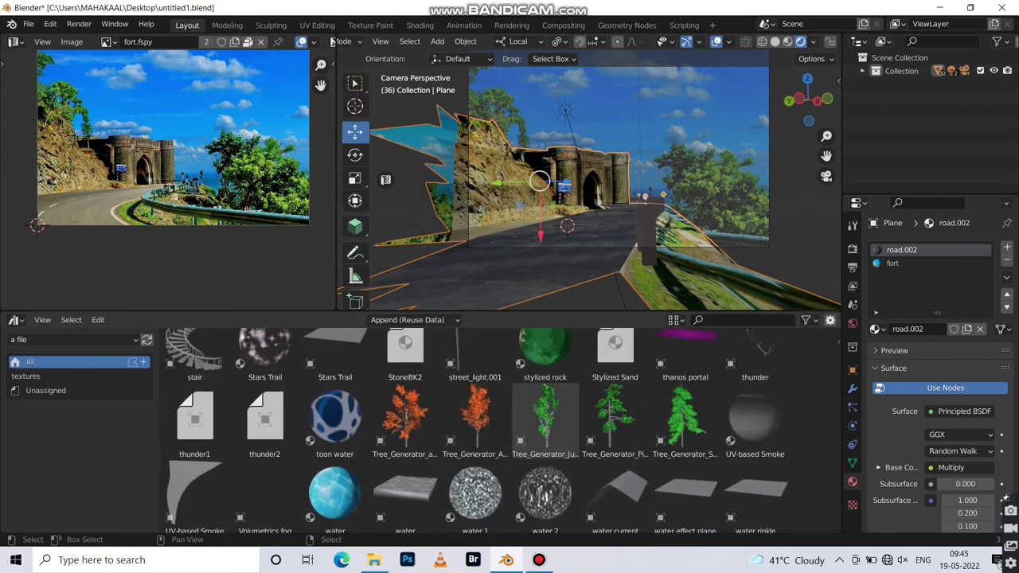
drag(404, 418, 611, 217)
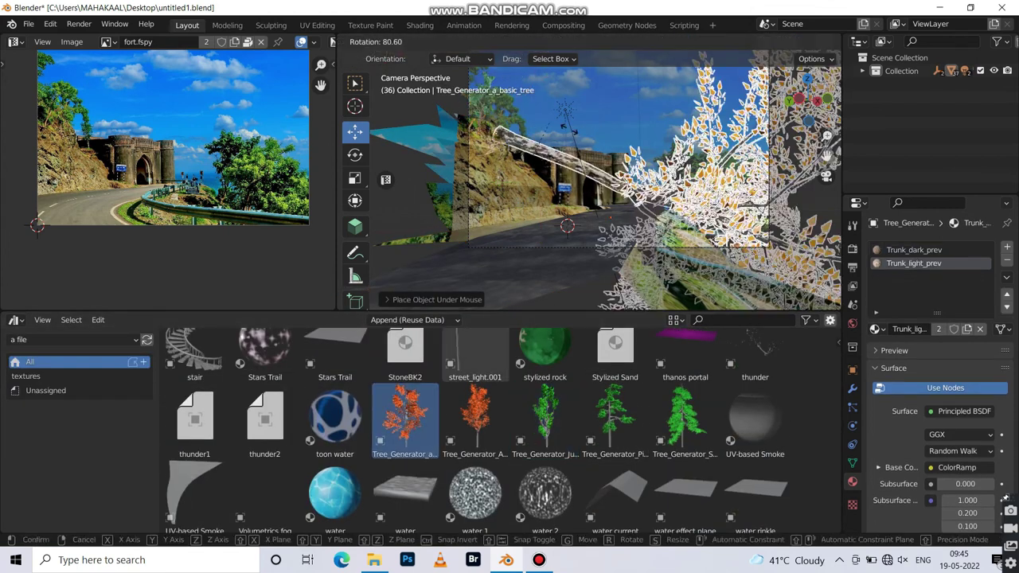
key(s)
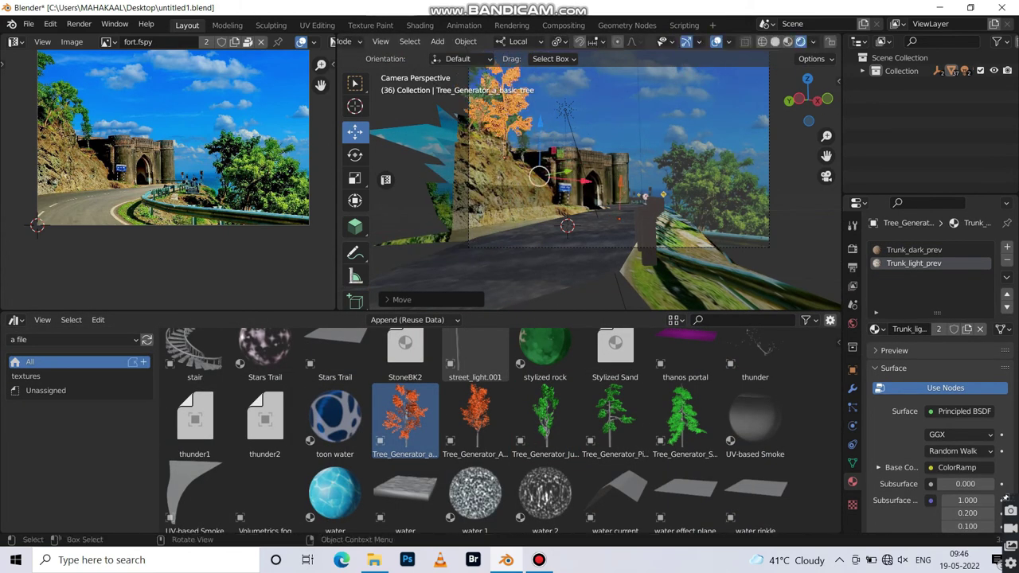
drag(690, 217, 689, 217)
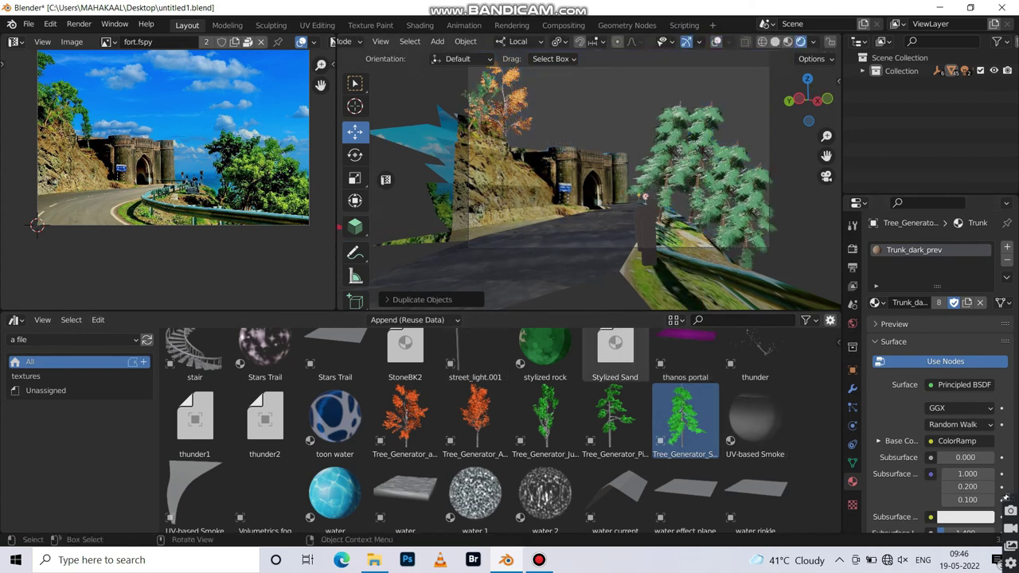
key(ctrl+z)
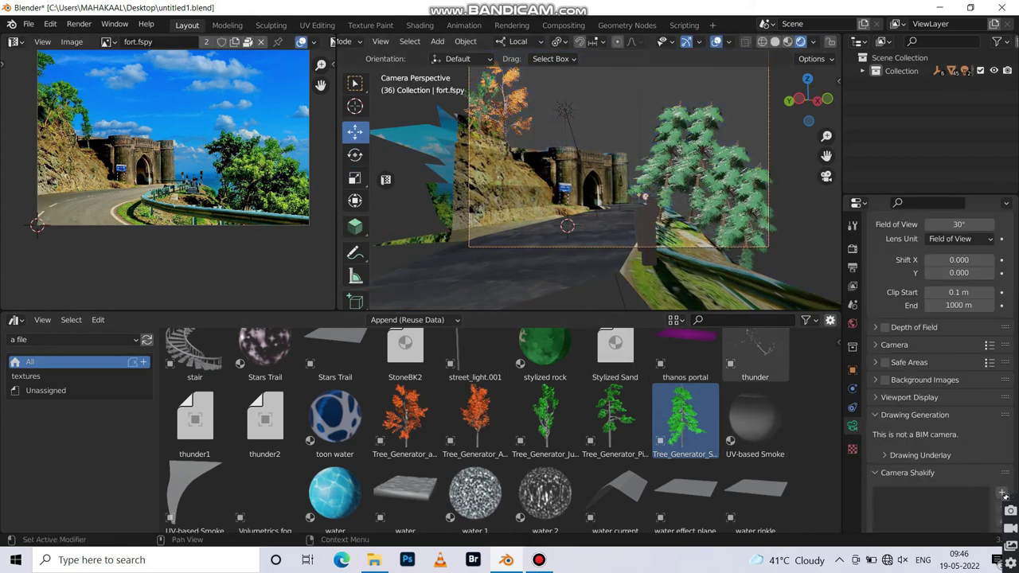